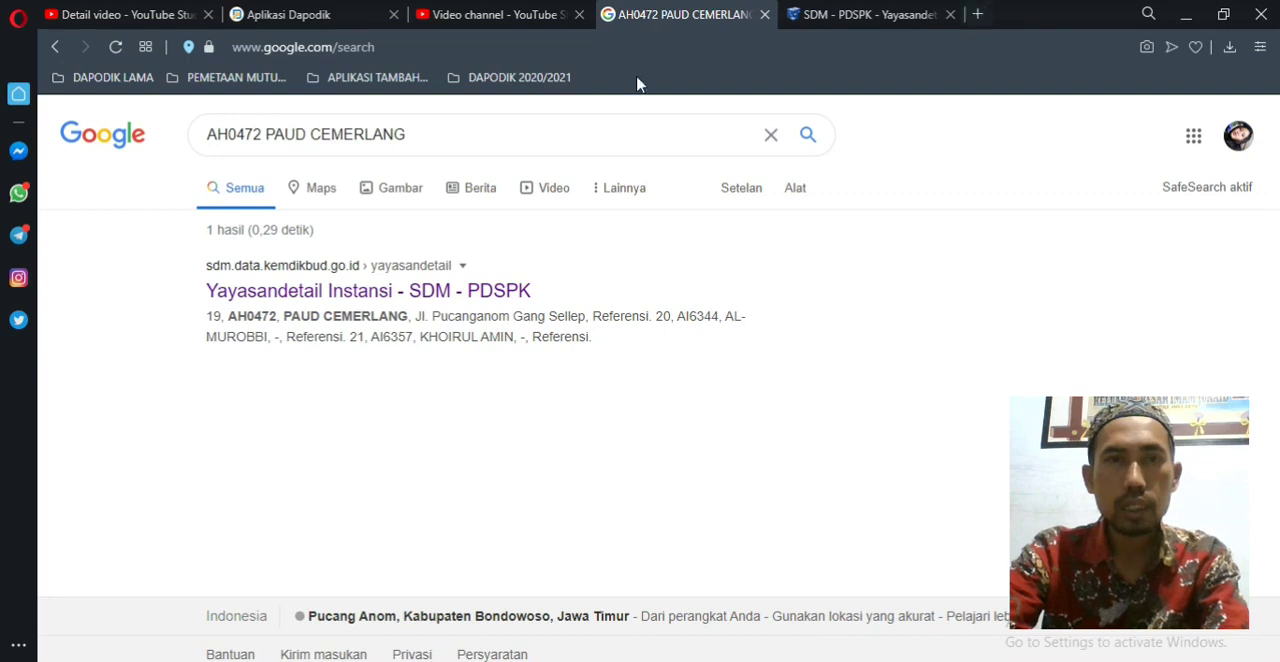
Step: Open the SDM PDSPK site at sdm.data.kemdikbud.go.id in a new tab through a web search for SDM
left_click(978, 15)
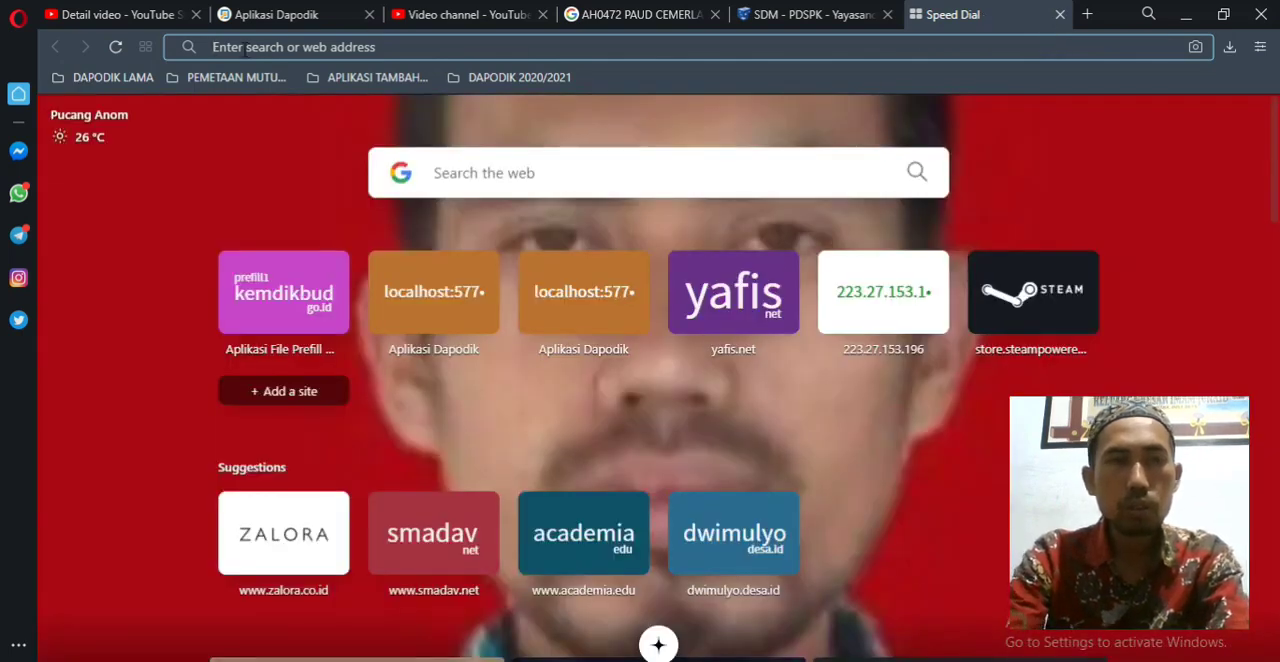
left_click(245, 50)
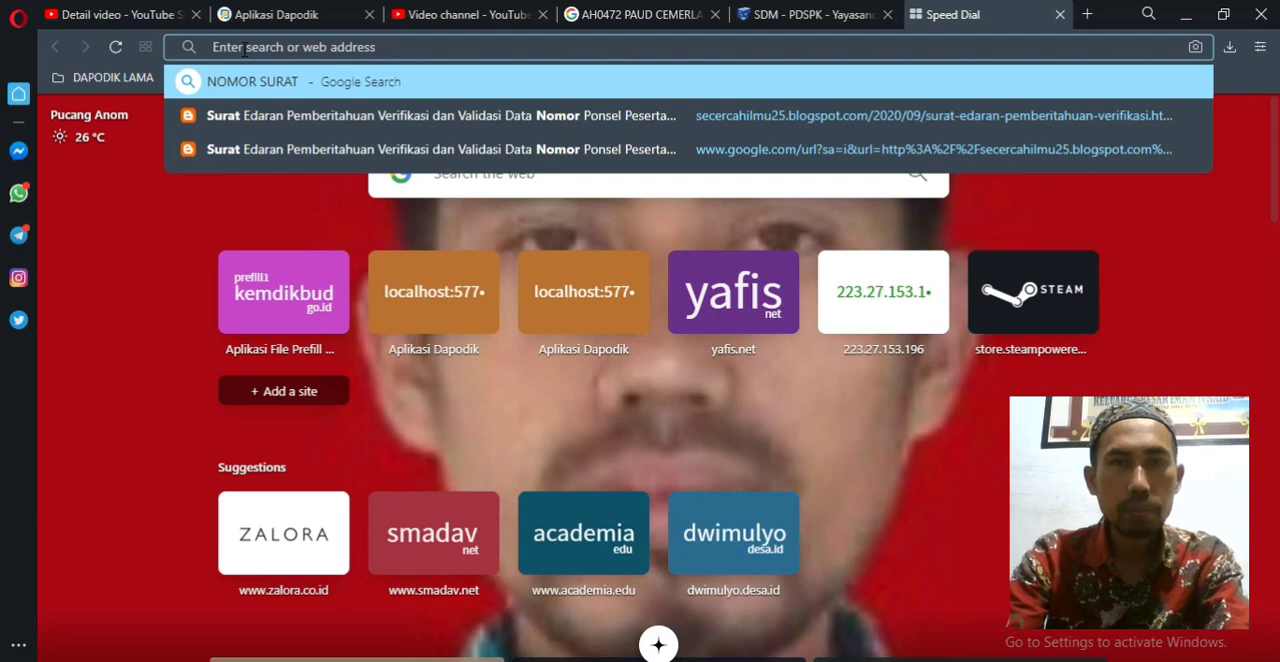
type("SMD")
key("Return")
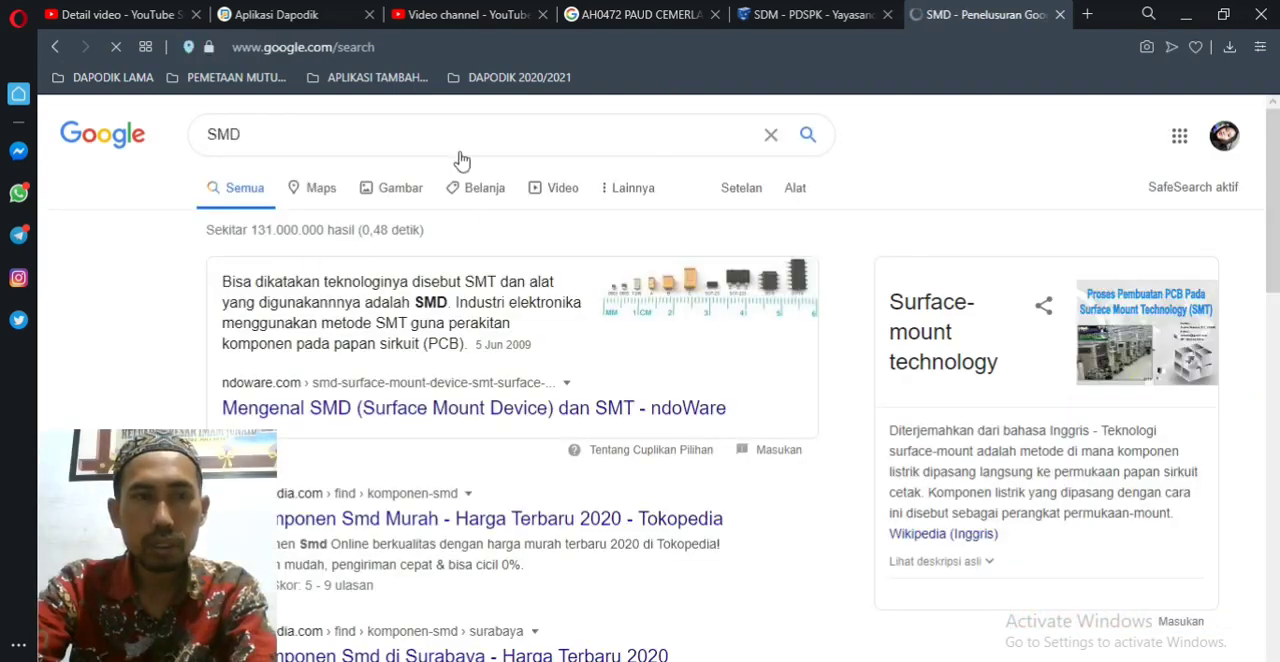
left_click(248, 134)
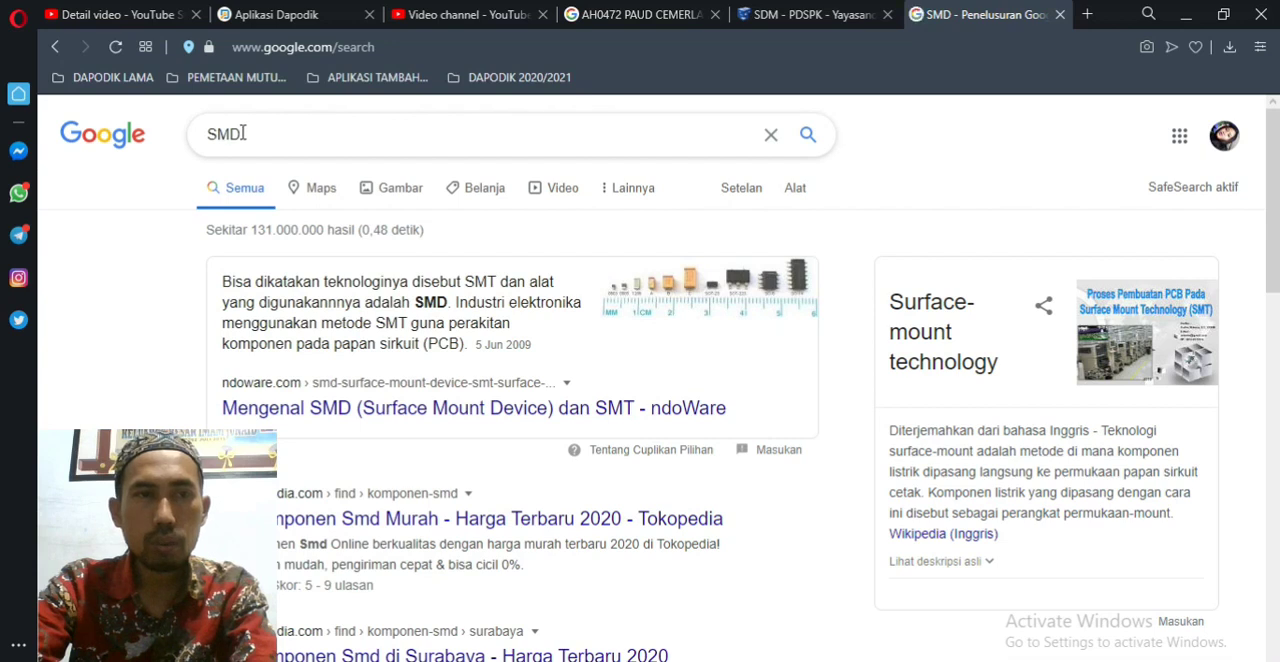
left_click_drag(244, 135, 213, 138)
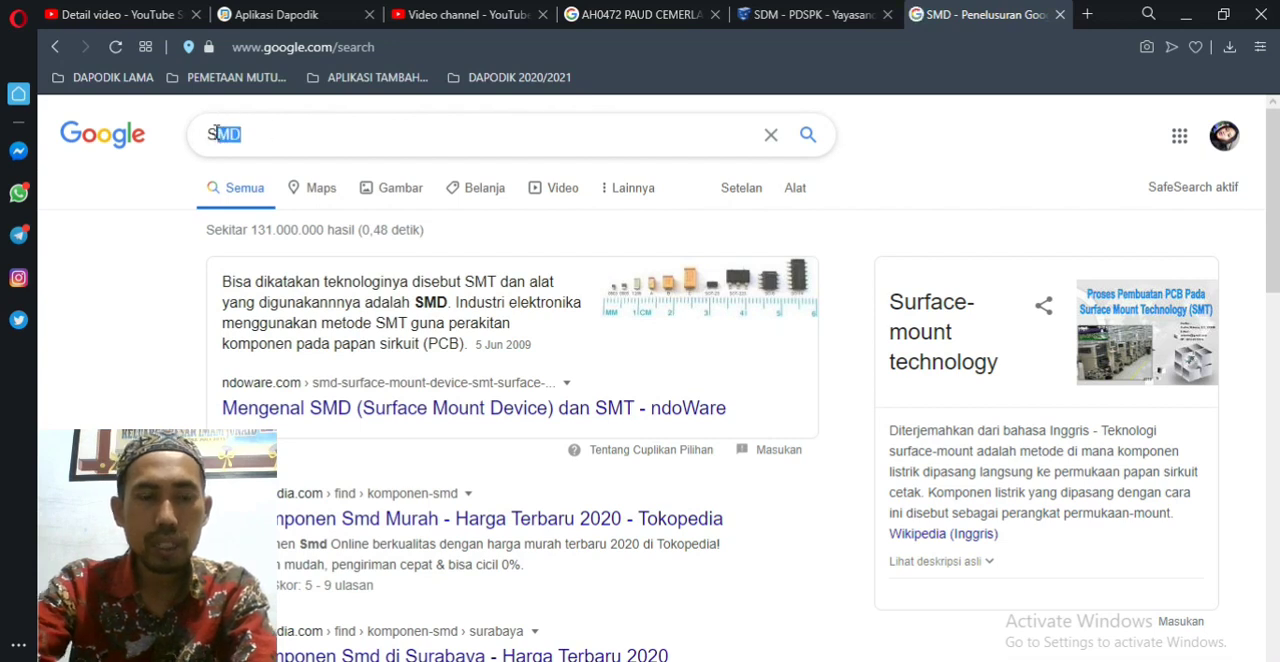
type("DM")
key("Return")
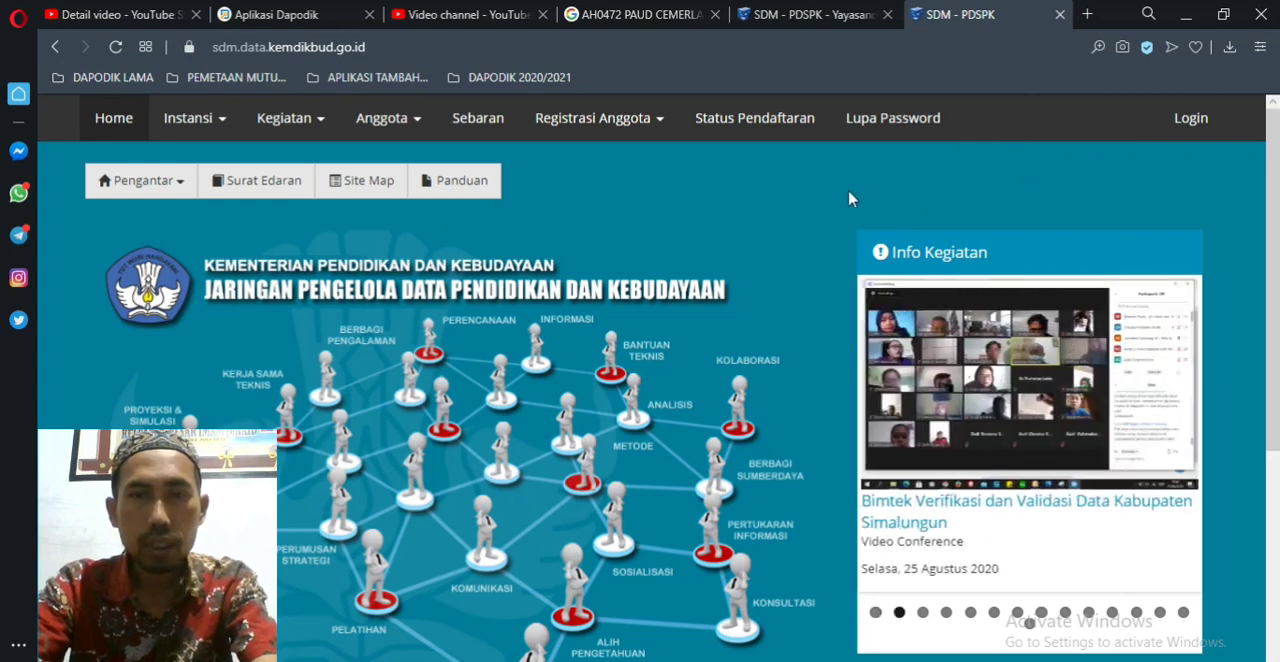
Step: Open the member registration form for Operator Yayasan
scroll(848, 200, "down", 2)
scroll(843, 203, "up", 2)
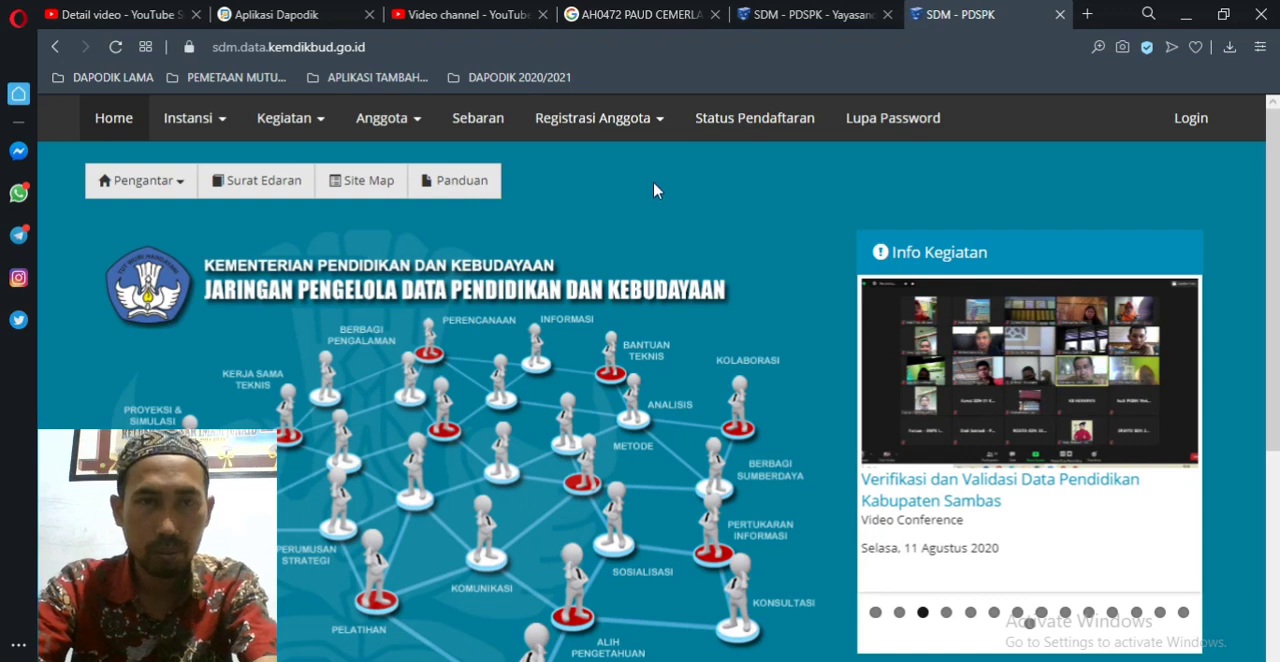
left_click(658, 124)
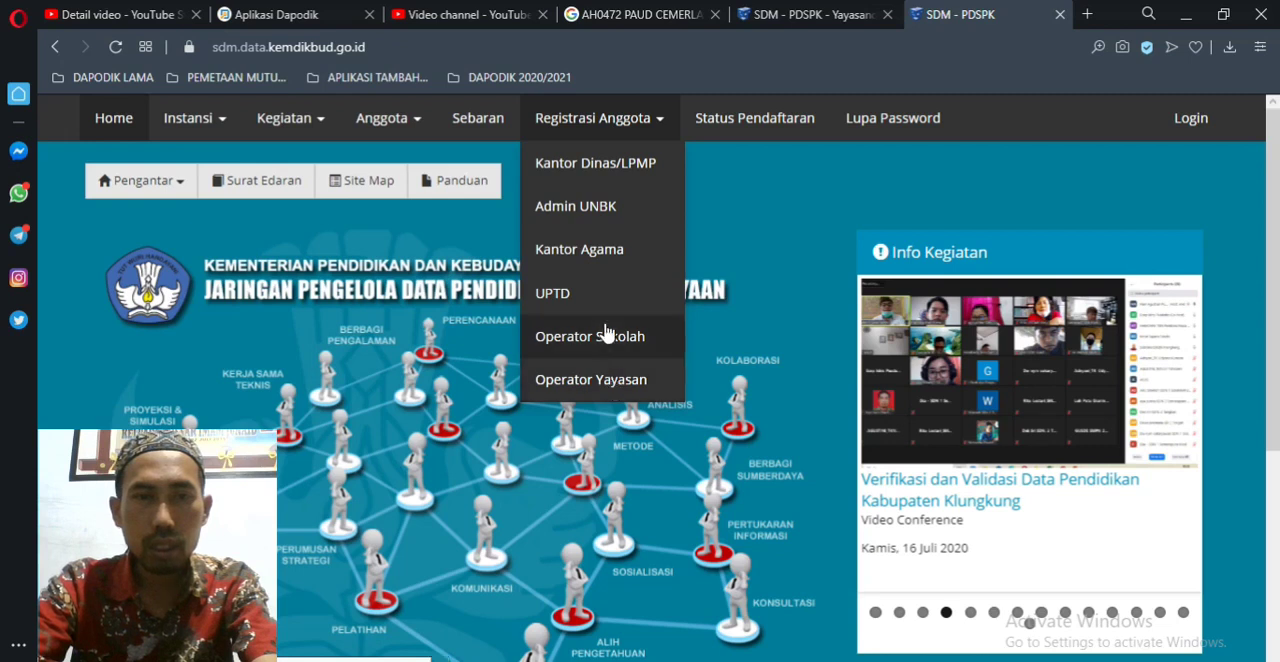
left_click(574, 388)
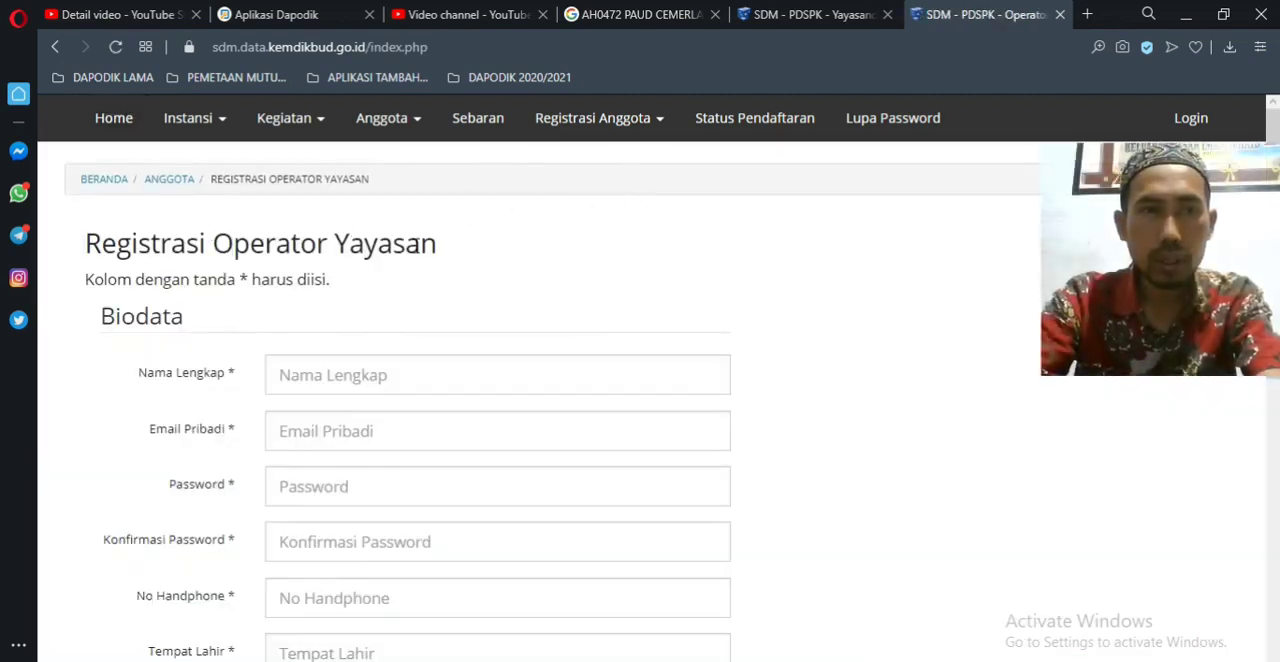
Step: Look over the registration form's required fields and fill in the applicant's full name under Nama Lengkap
scroll(449, 252, "down", 1)
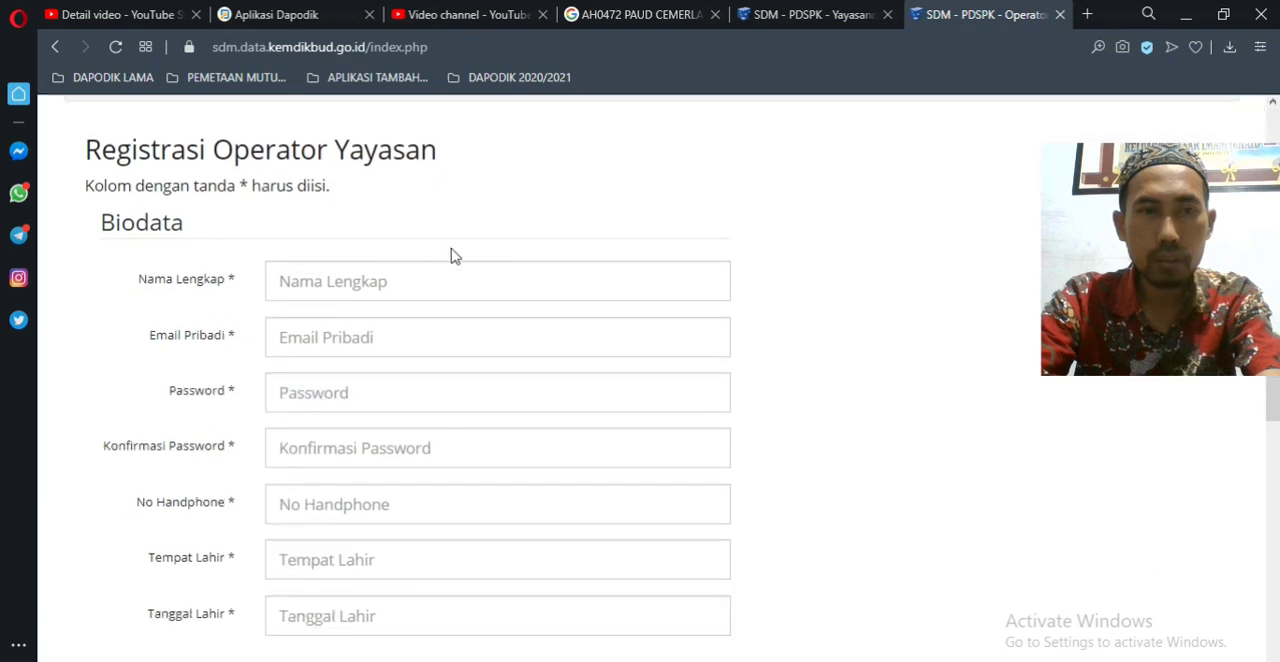
scroll(370, 252, "down", 5)
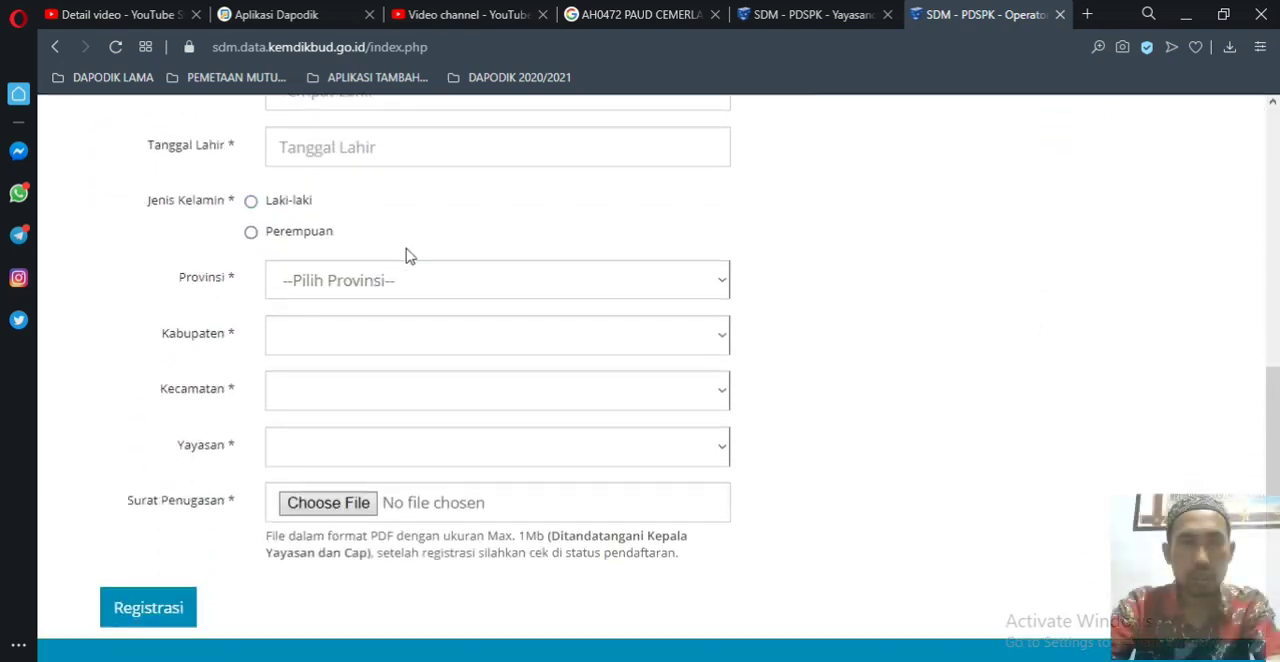
scroll(497, 249, "up", 3)
scroll(497, 249, "down", 3)
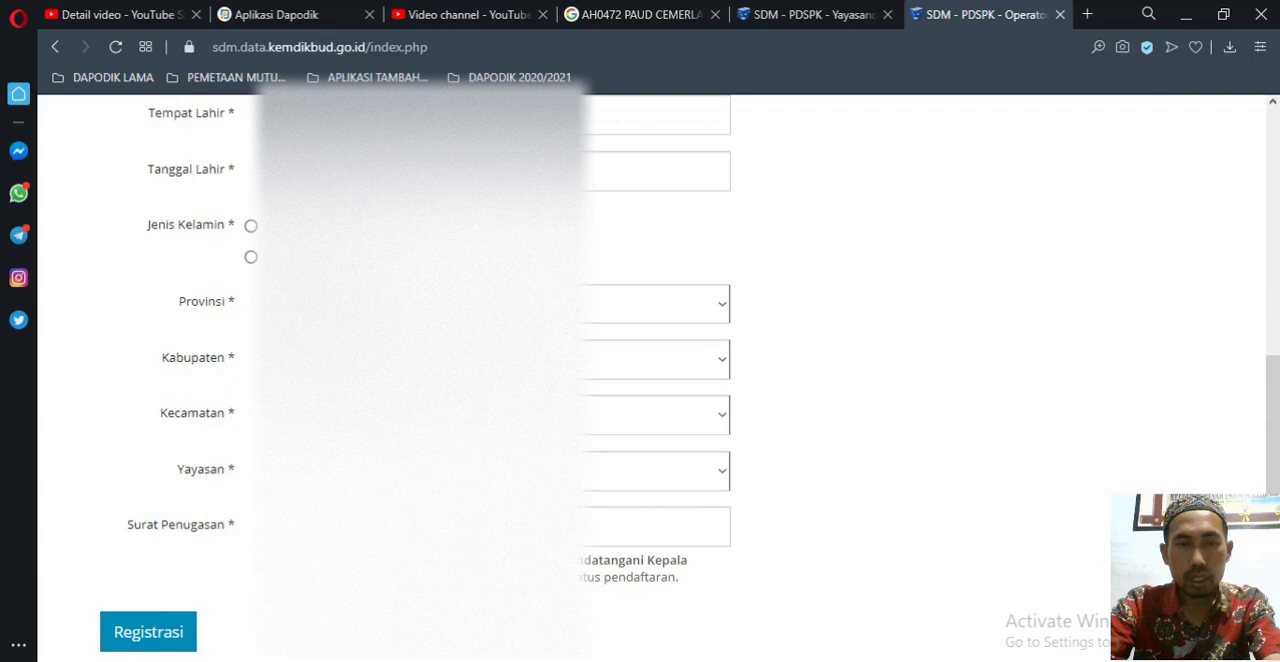
scroll(757, 472, "up", 6)
left_click(500, 376)
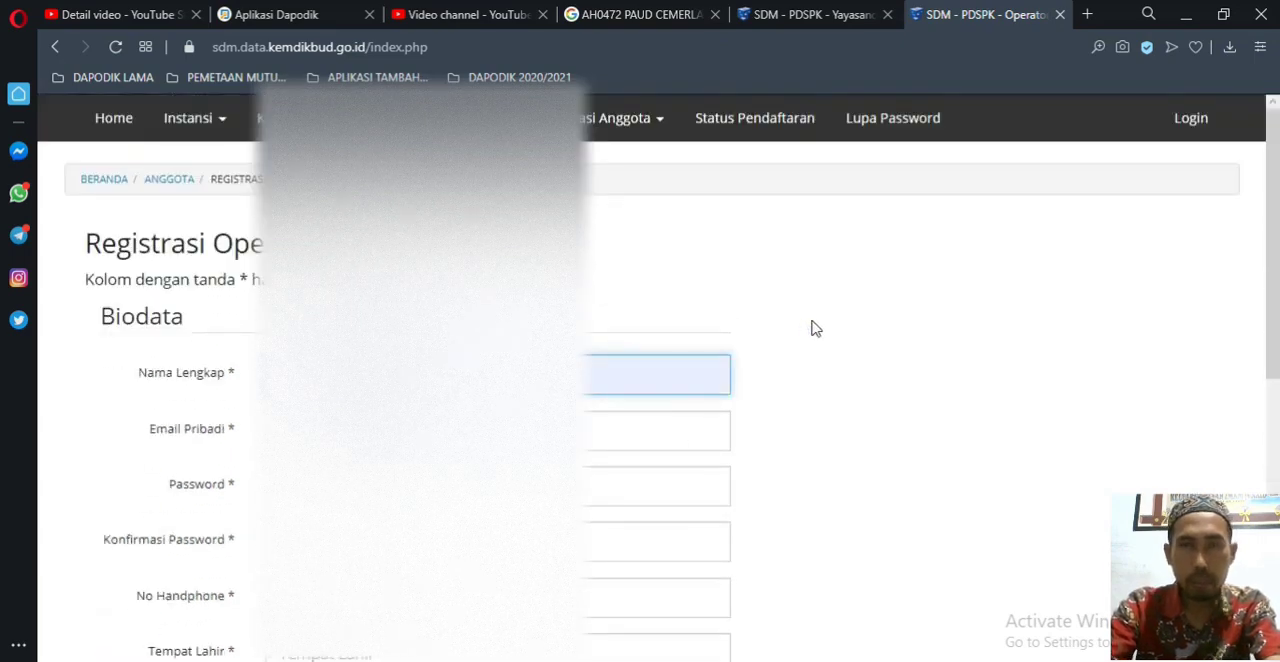
Step: Fill in the applicant's personal e-mail under Email Pribadi, replacing the wrongly chosen saved entry with the right one
scroll(814, 328, "down", 2)
left_click(644, 250)
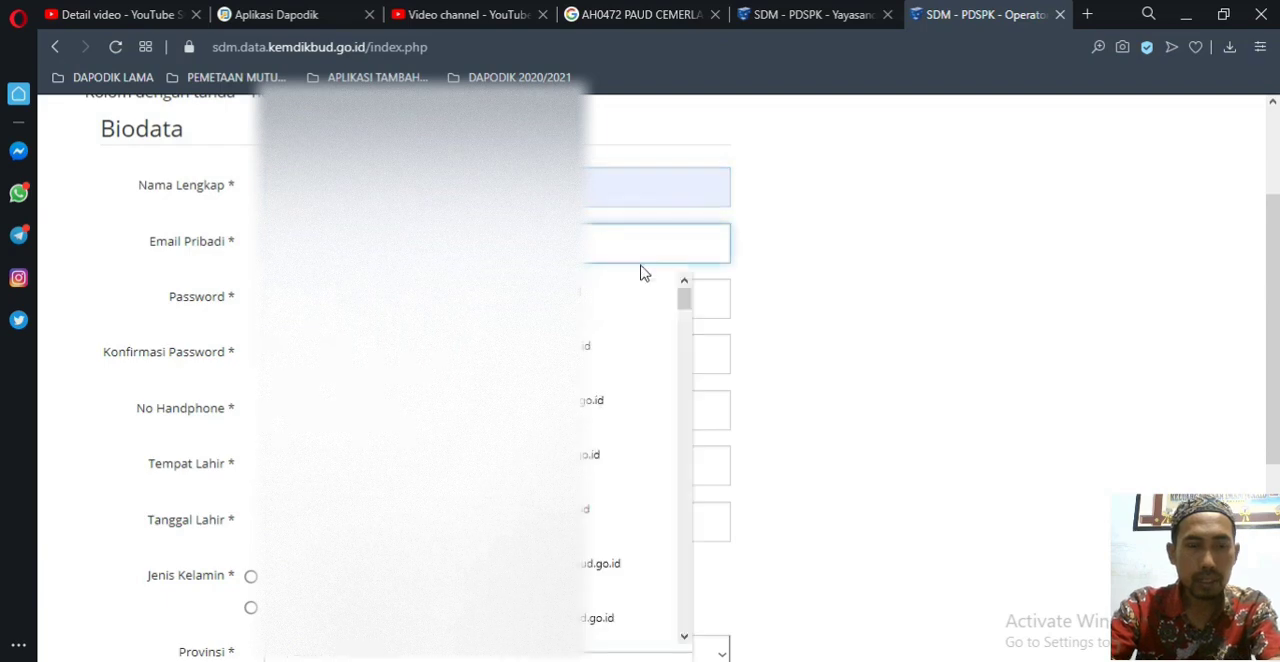
type("a")
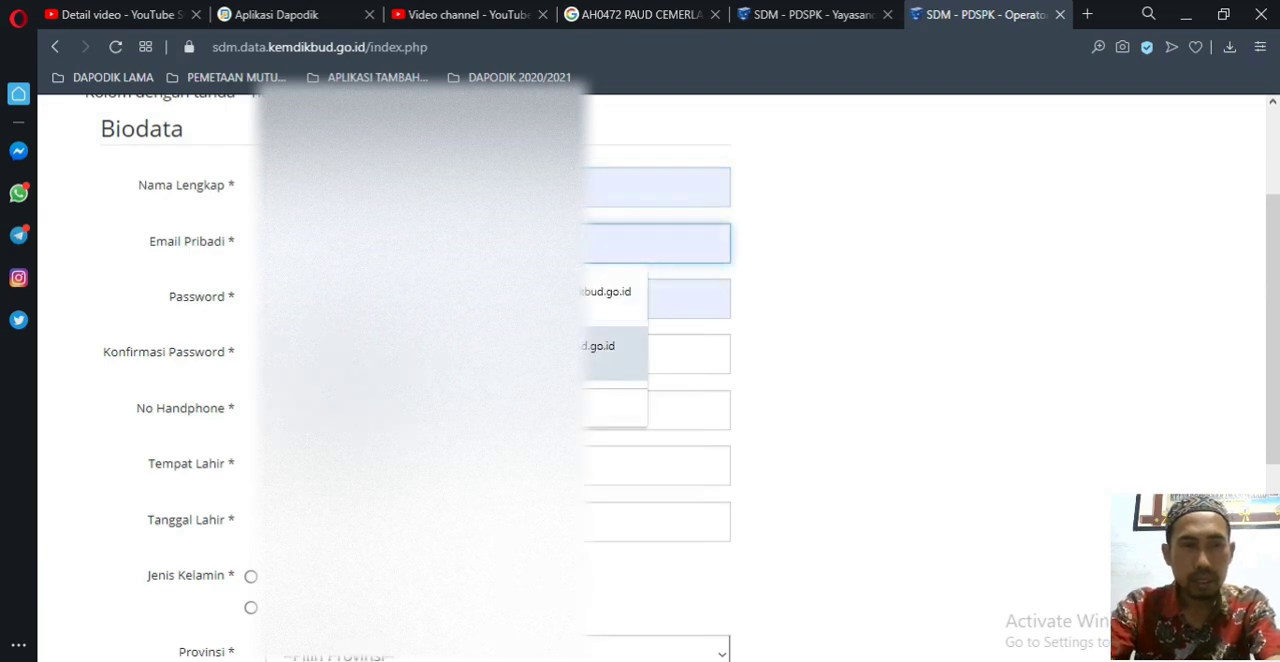
left_click(605, 345)
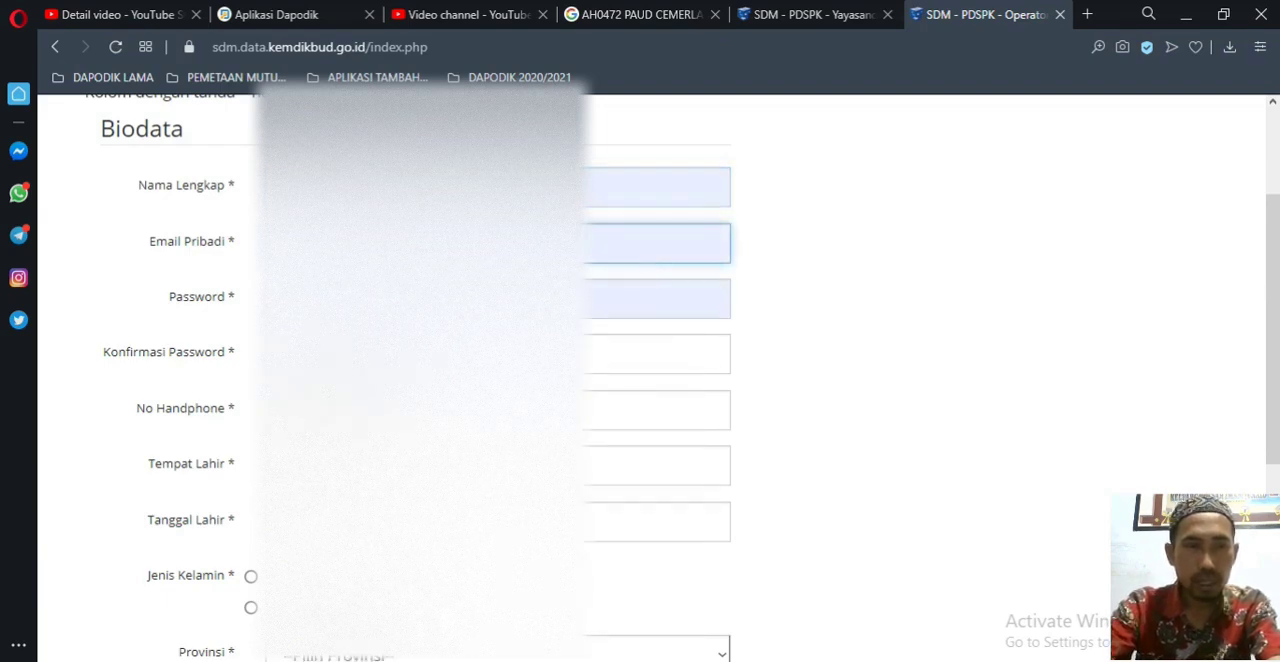
left_click_drag(510, 243, 240, 243)
key("BackSpace")
type("a")
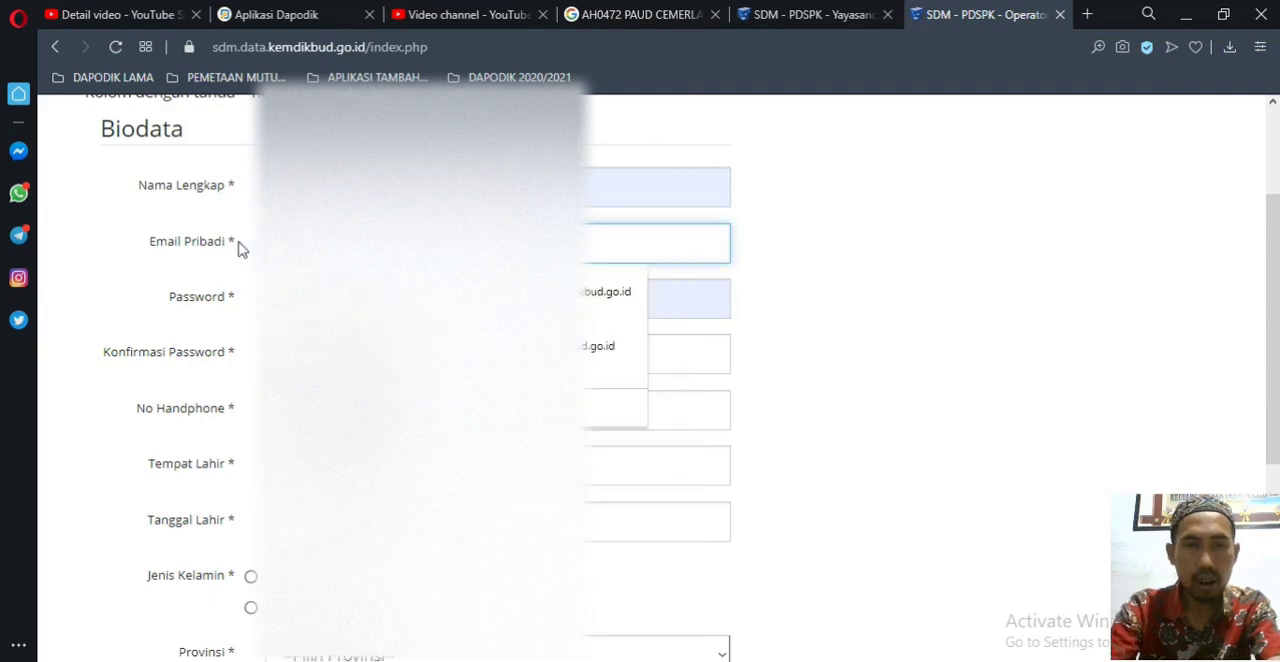
left_click(320, 295)
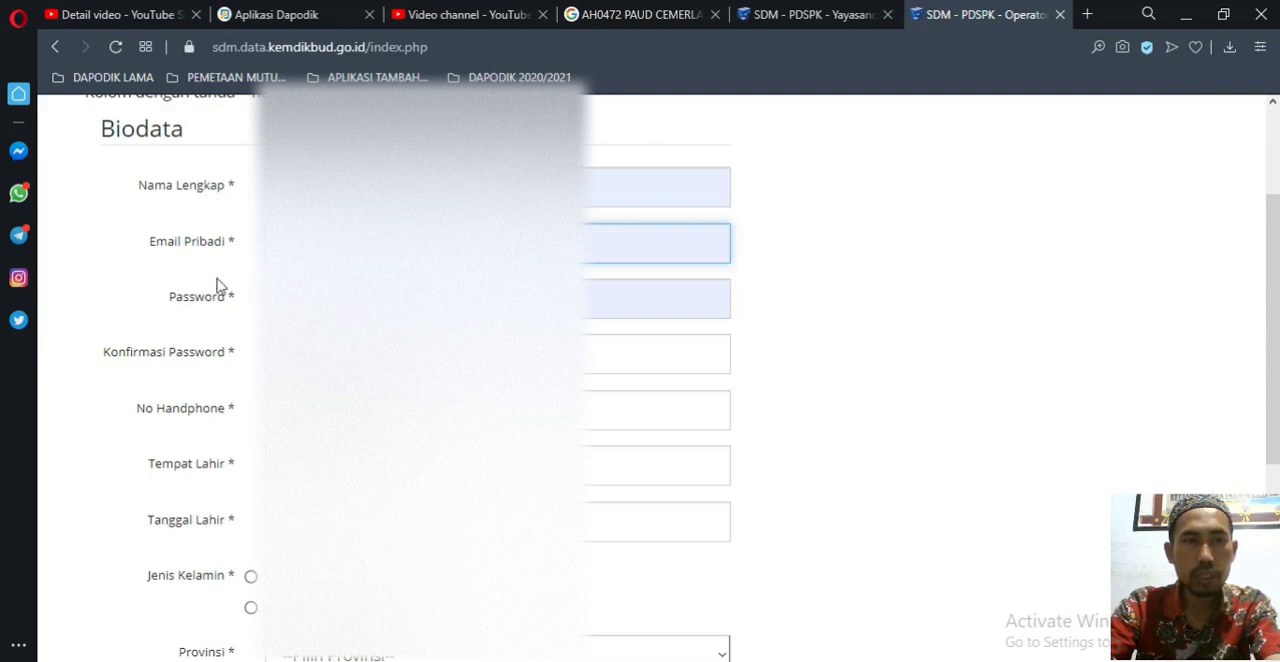
Step: Replace the autofilled password with the account password and repeat it under Konfirmasi Password
left_click(662, 299)
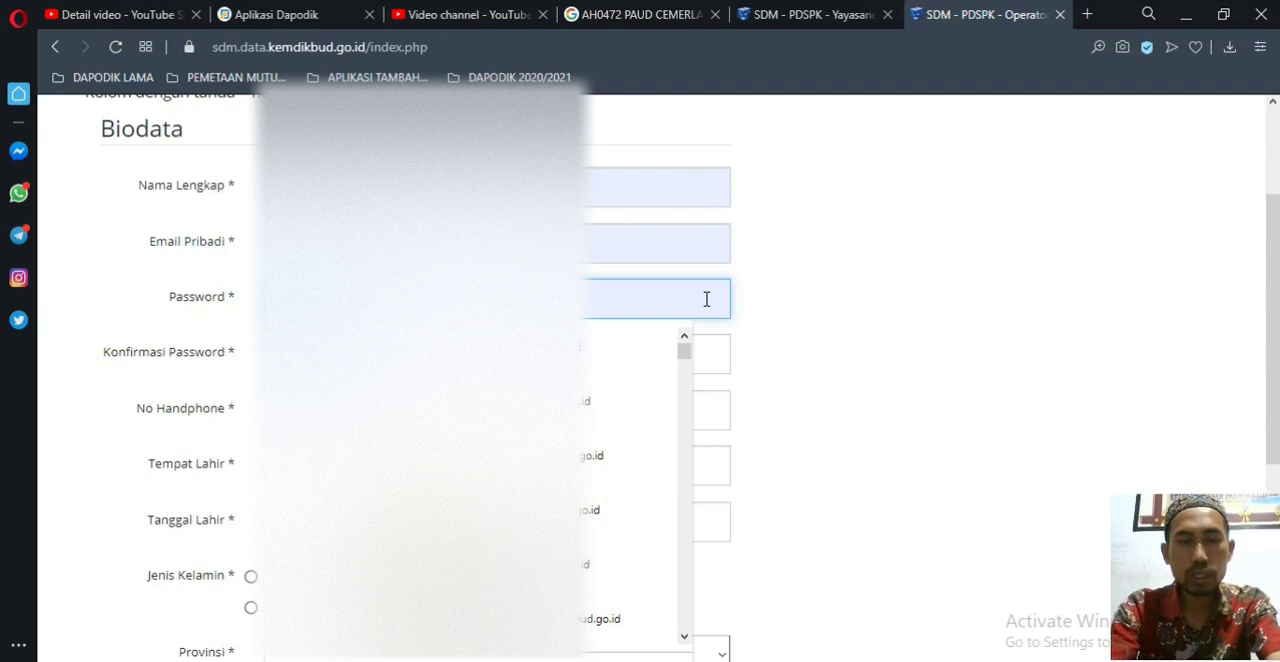
key("BackSpace")
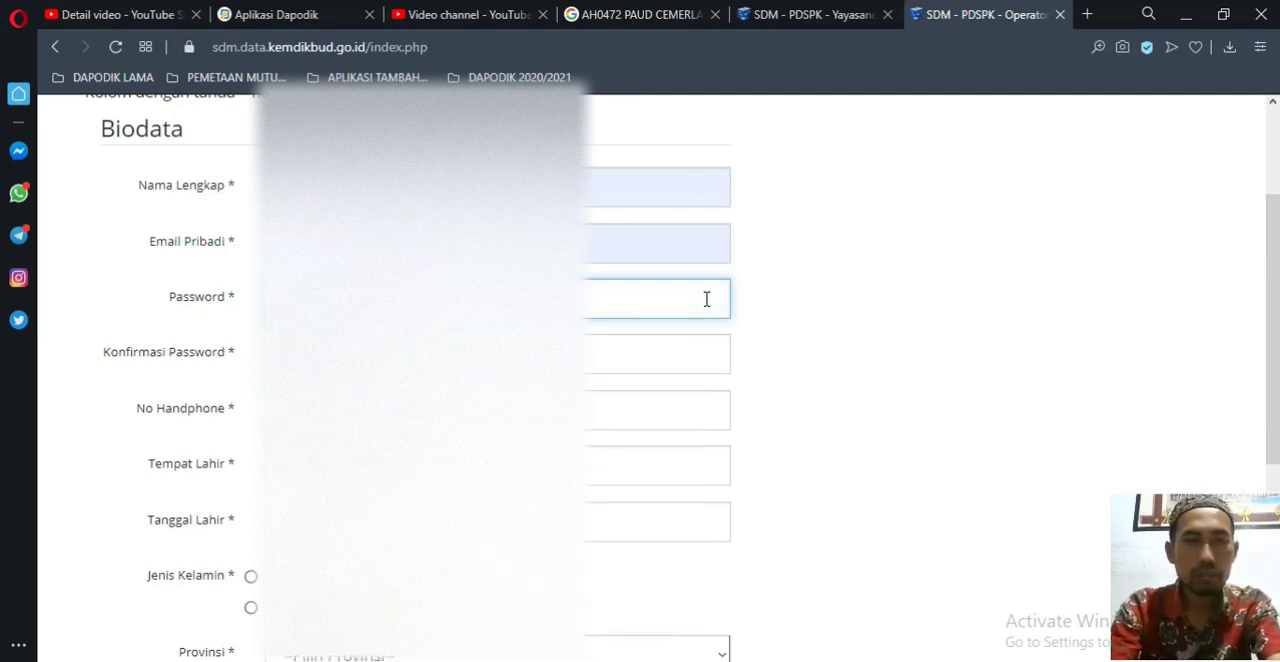
key("Tab")
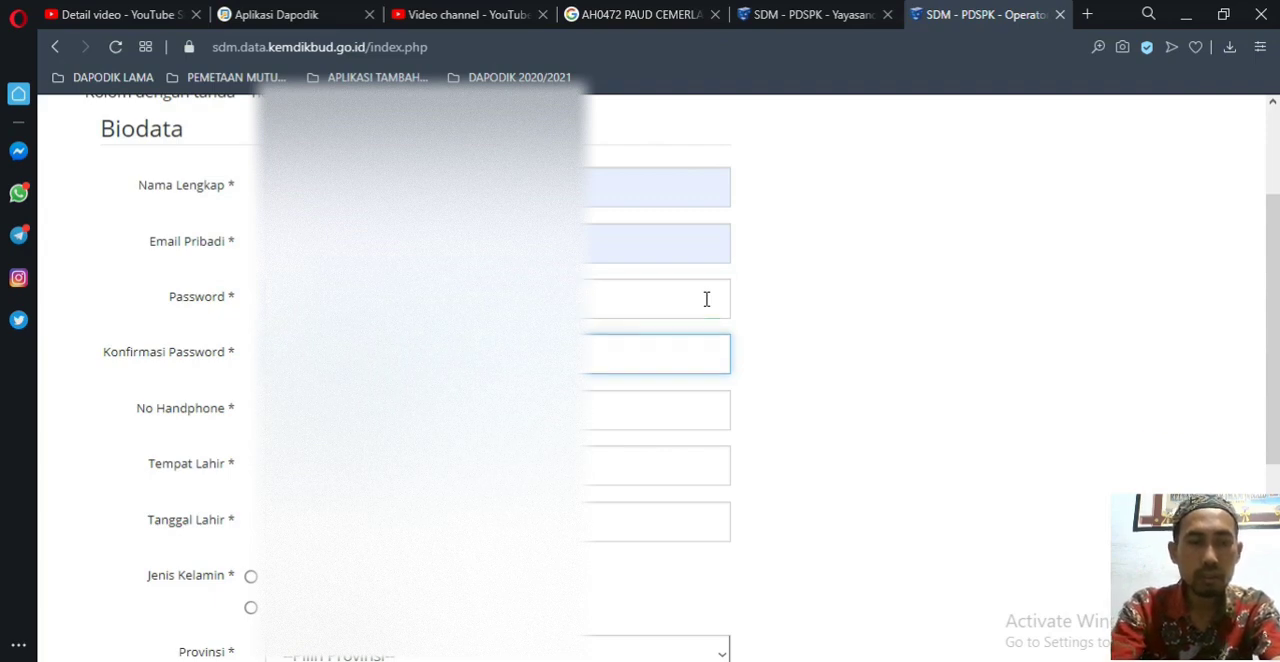
key("Tab")
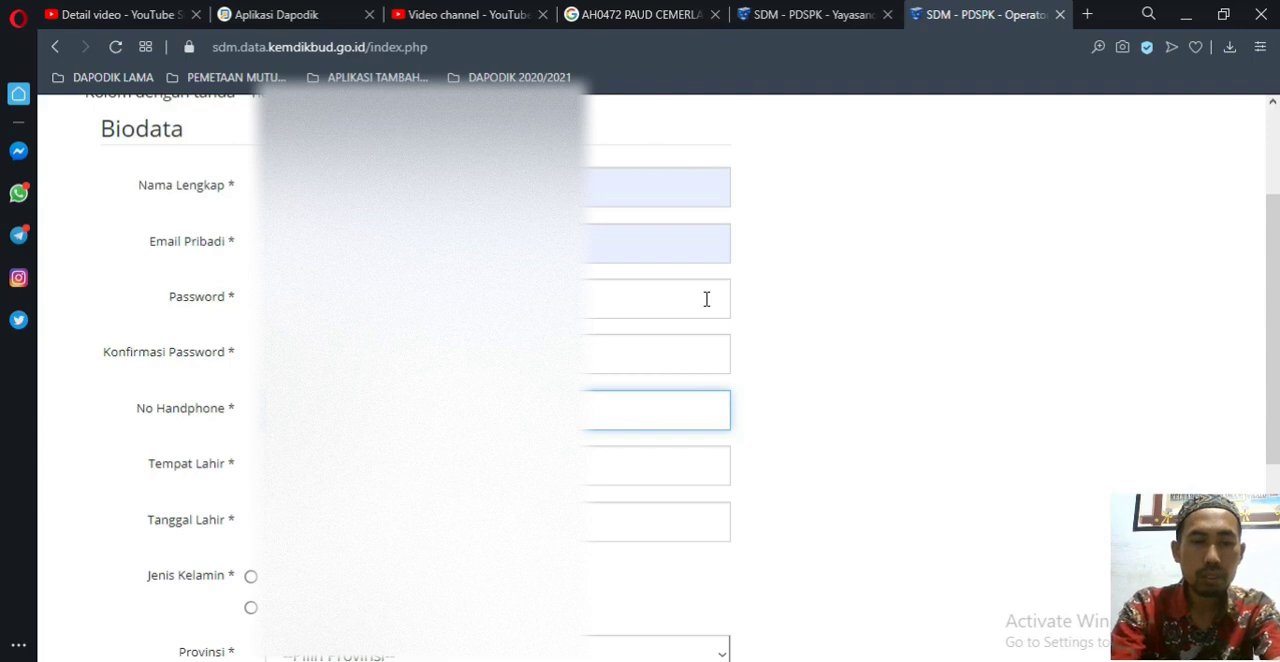
Step: Enter the applicant's mobile number and place of birth under No Handphone and Tempat Lahir
key("Tab")
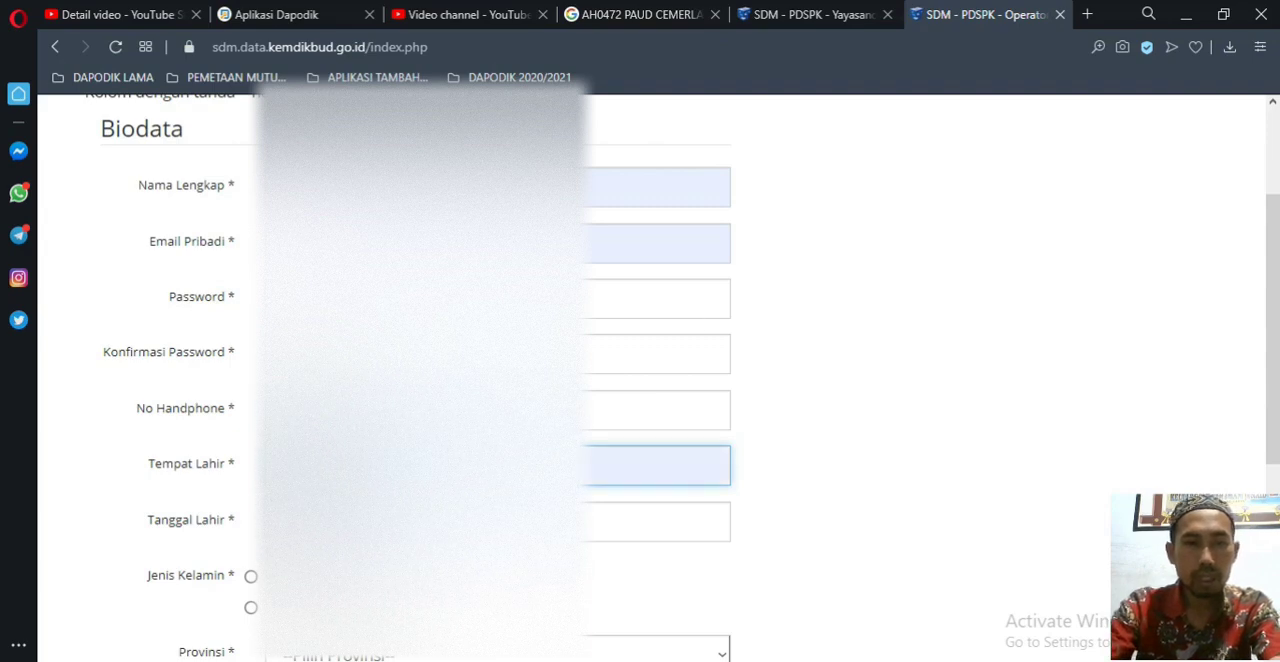
left_click(345, 510)
scroll(650, 380, "down", 1)
scroll(650, 380, "down", 1)
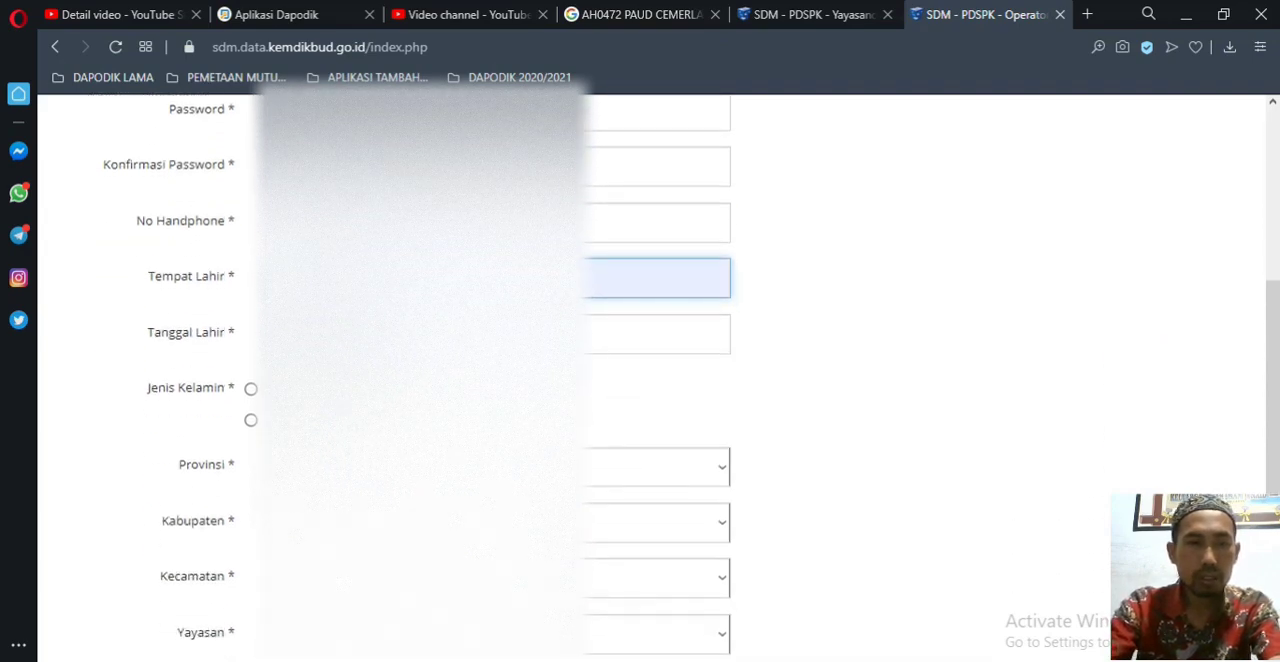
Step: Enter the applicant's date of birth and set Jenis Kelamin to Laki-laki
left_click(420, 334)
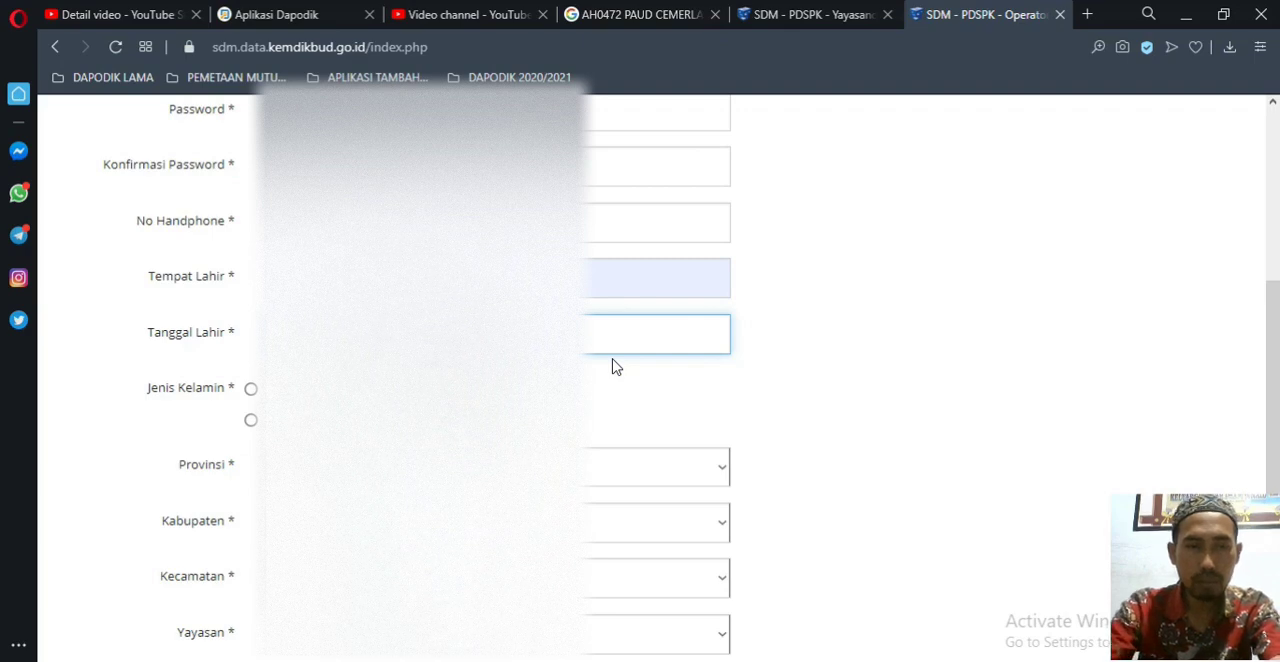
key("Tab")
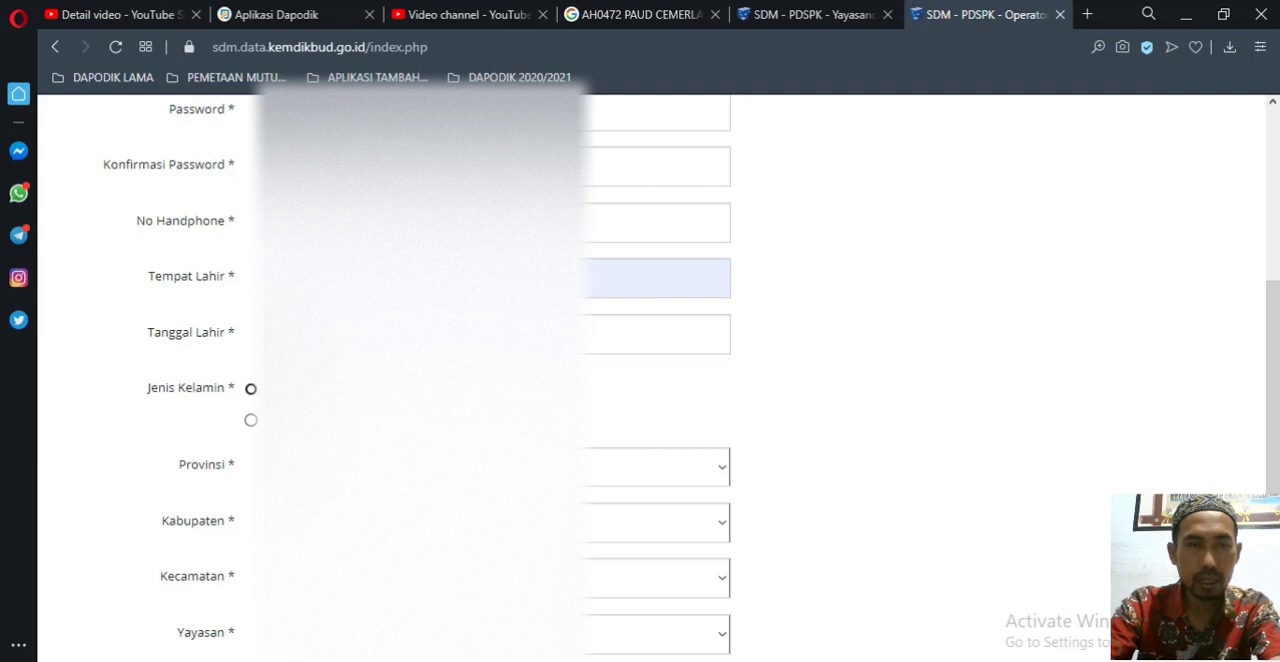
left_click(251, 390)
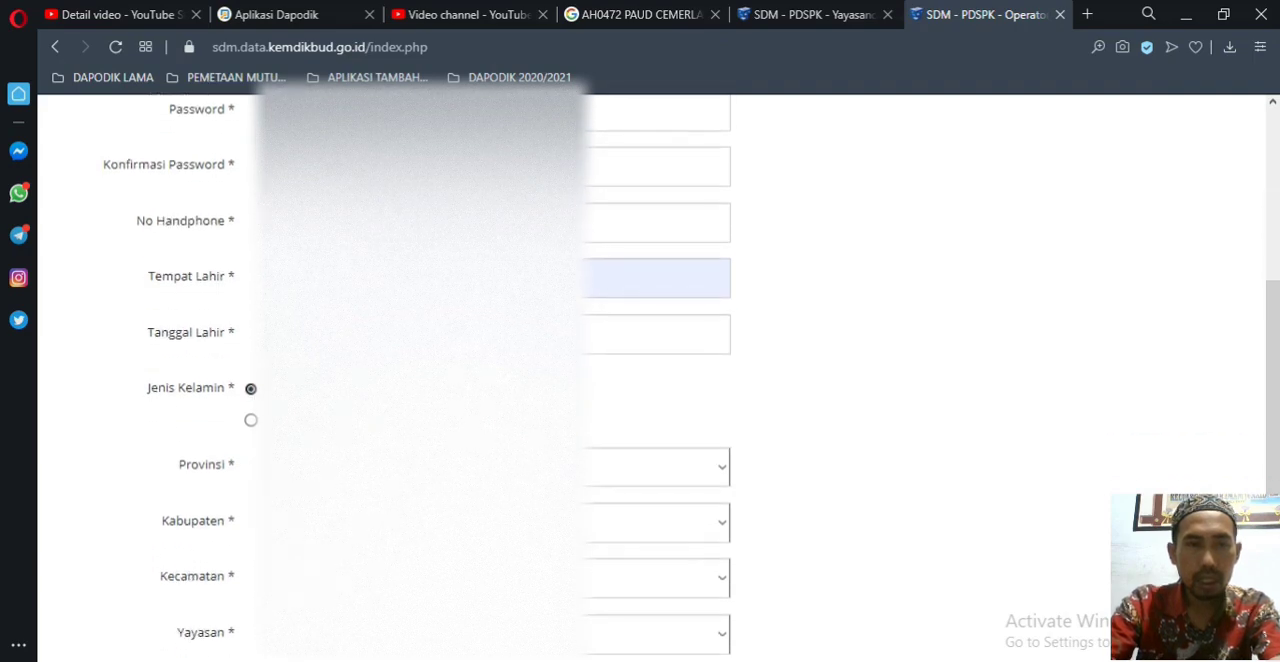
Step: Choose the applicant's province, regency and district for Provinsi, Kabupaten and Kecamatan
scroll(400, 400, "down", 2)
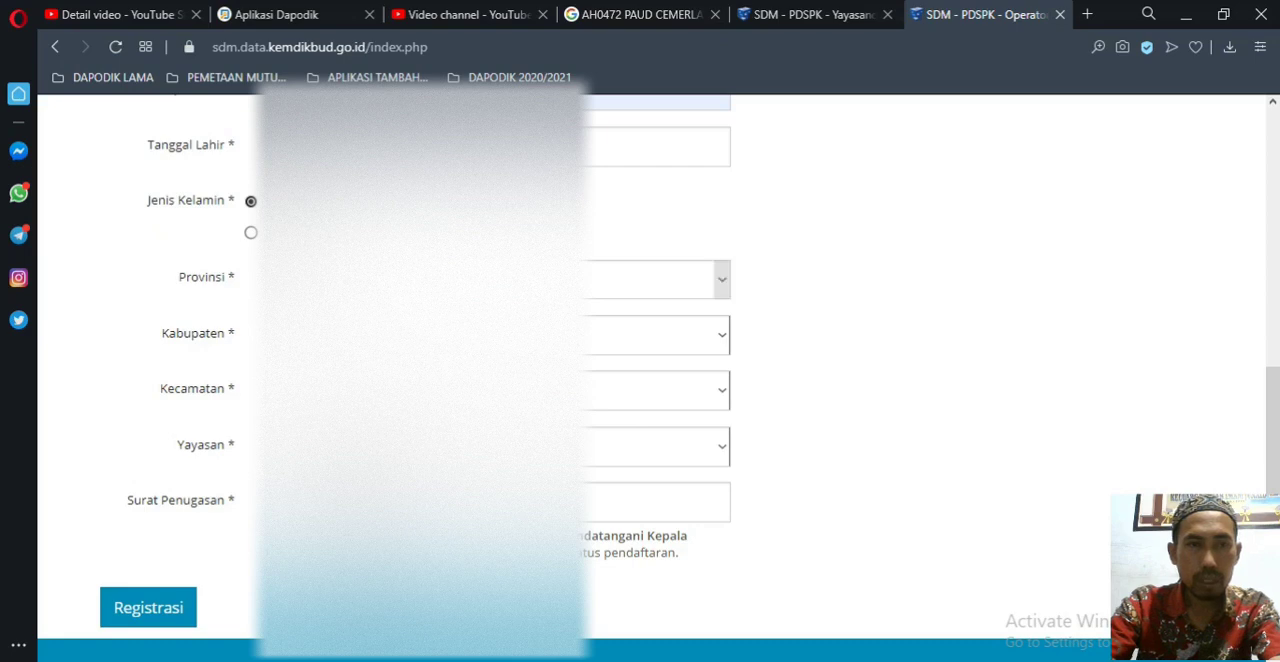
left_click(723, 281)
scroll(585, 327, "down", 5)
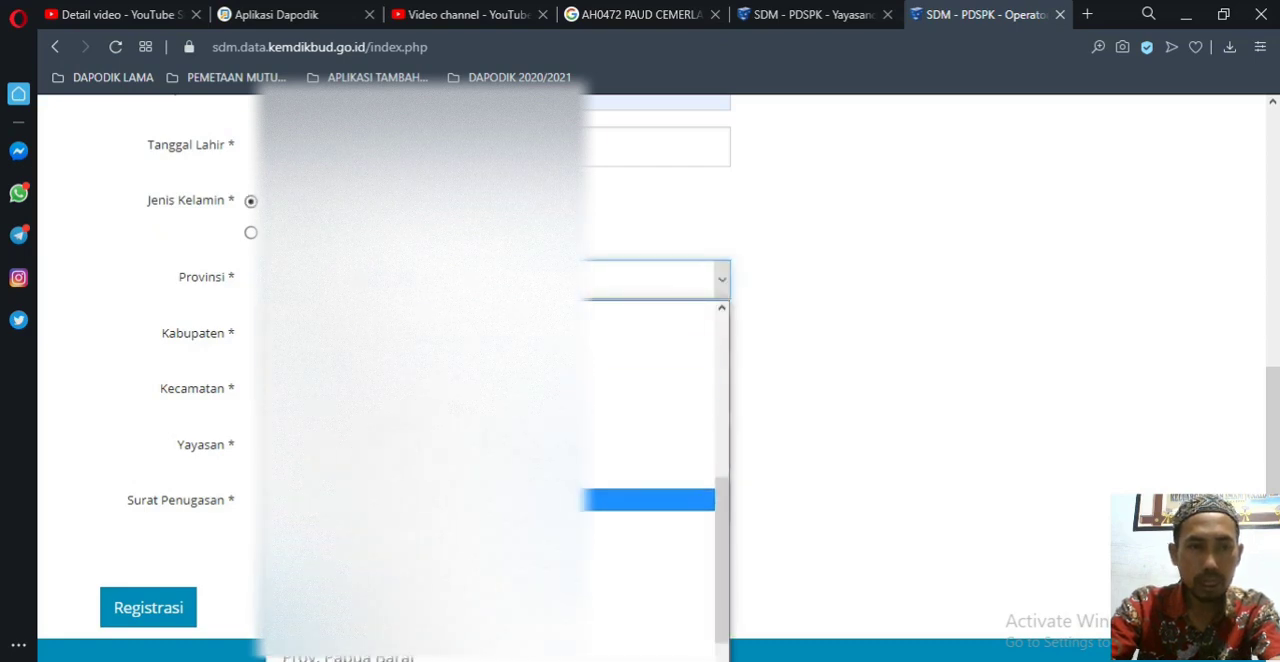
left_click(520, 567)
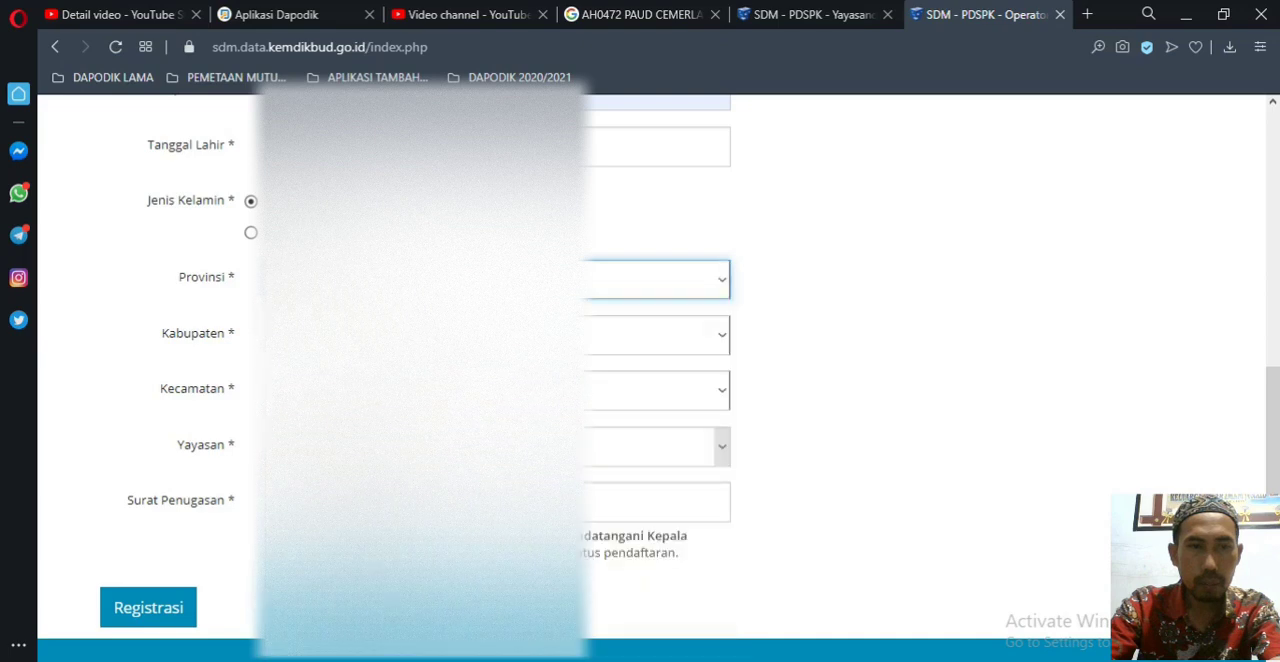
left_click(726, 341)
left_click(520, 482)
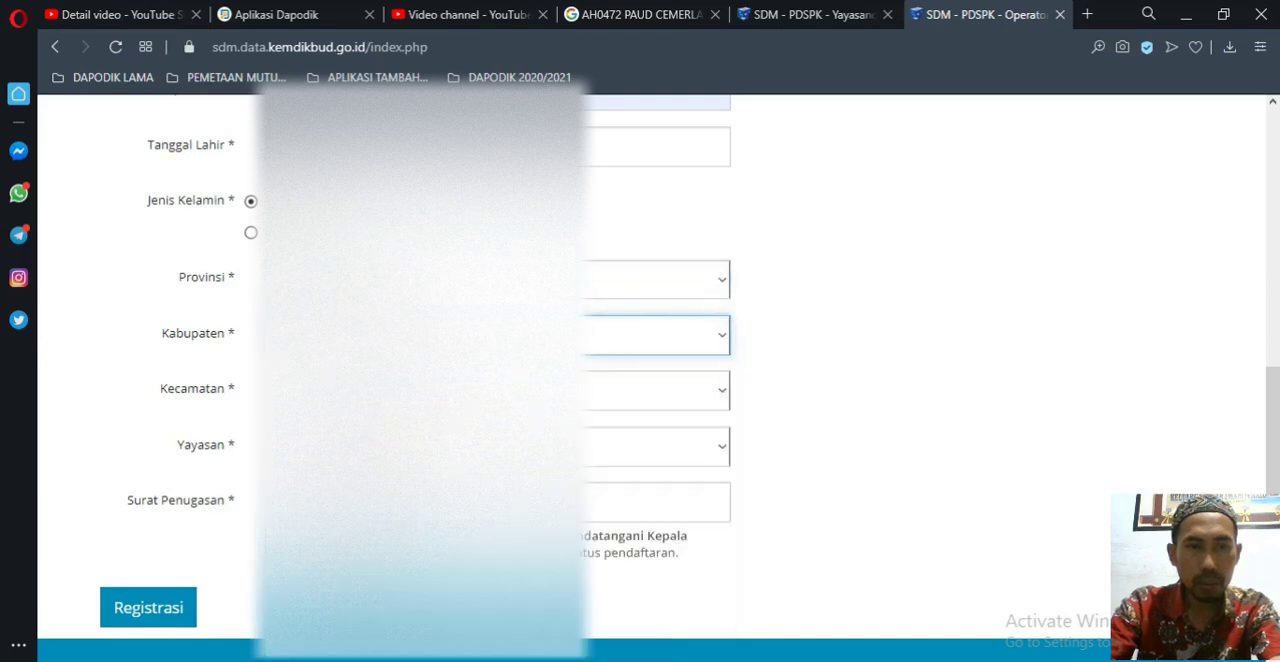
left_click(723, 401)
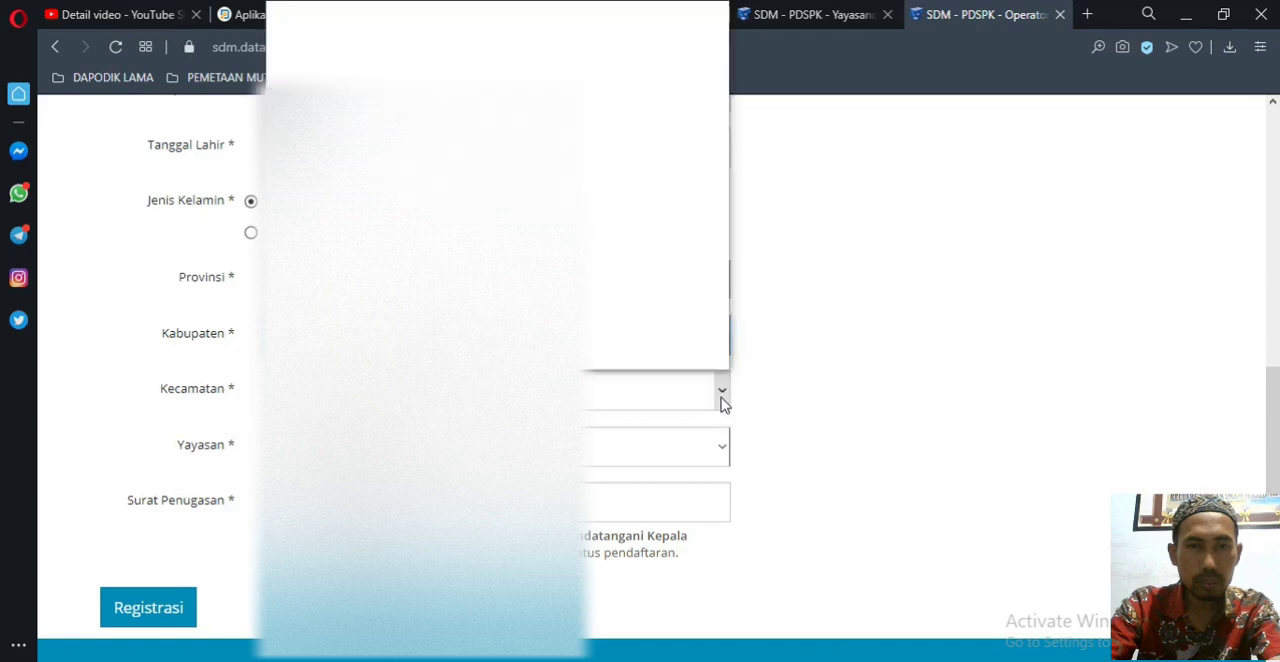
left_click(520, 177)
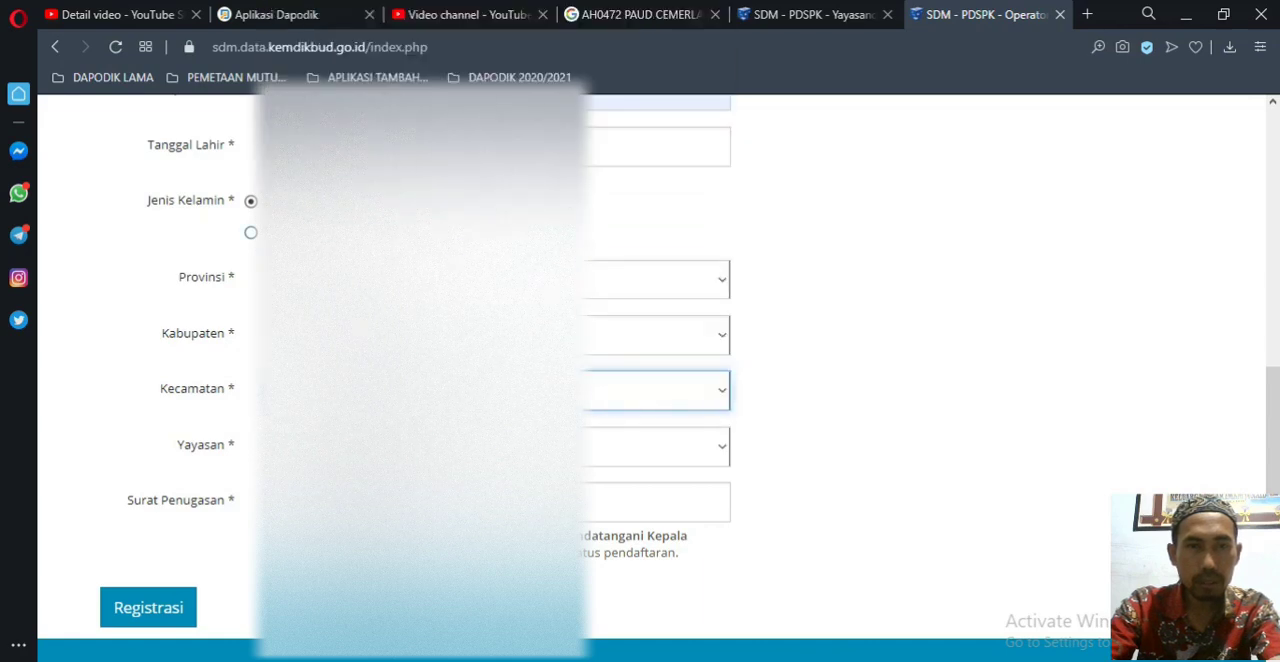
Step: Choose AH0472 - PAUD CEMERLANG as the Yayasan in the registration form
scroll(250, 394, "down", 1)
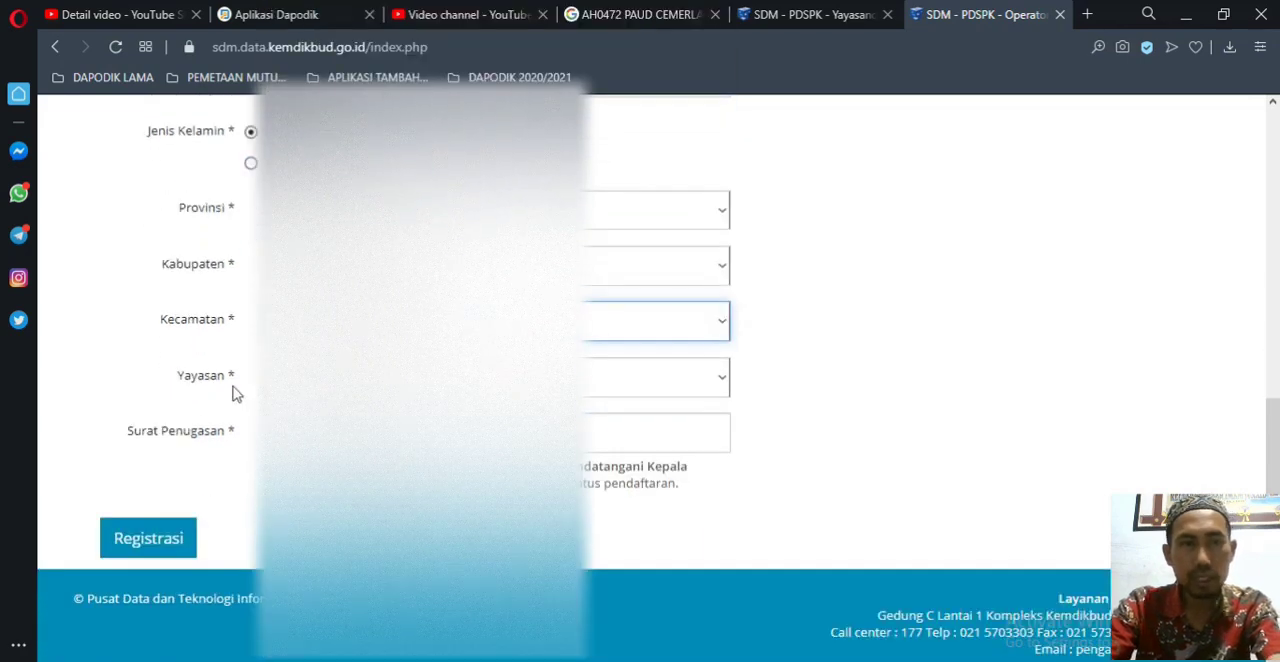
left_click(723, 380)
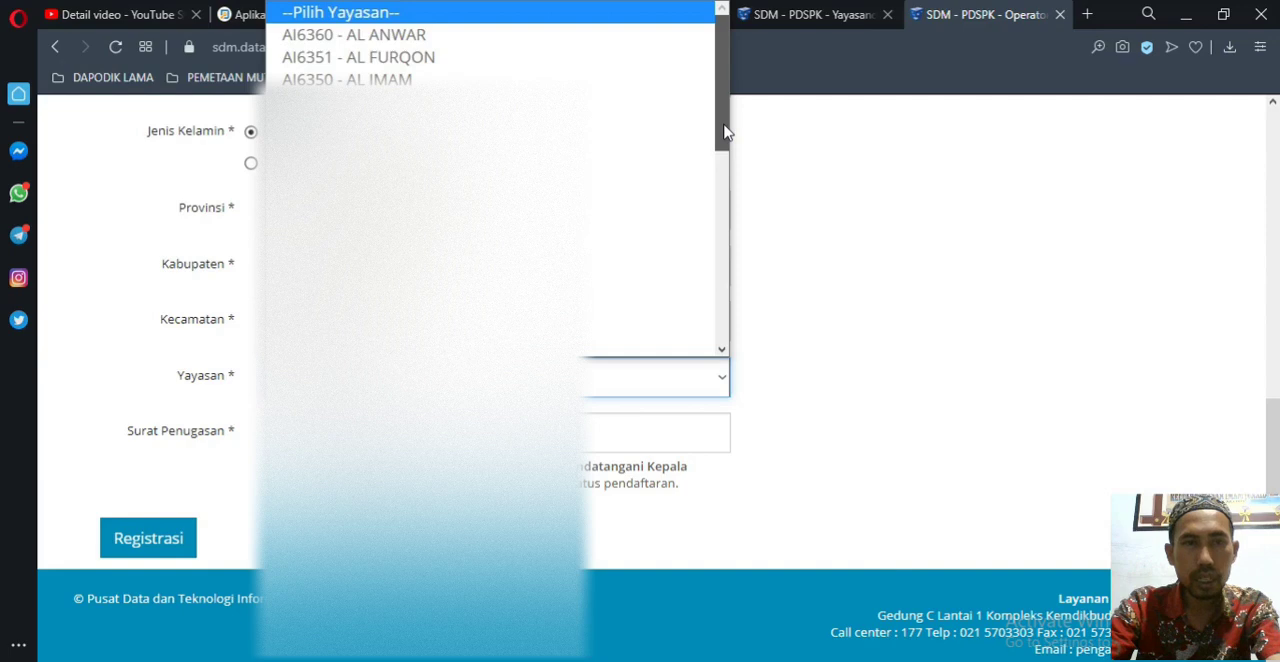
scroll(727, 133, "down", 1)
scroll(727, 133, "up", 1)
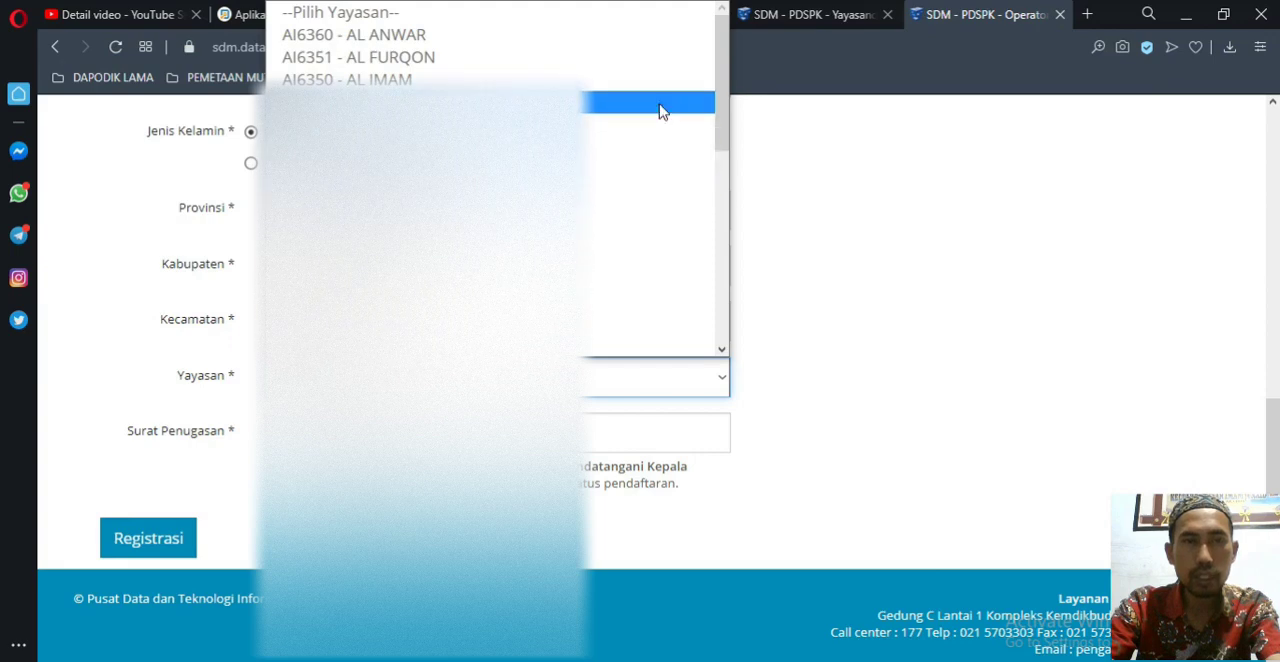
left_click_drag(724, 64, 733, 189)
left_click(450, 187)
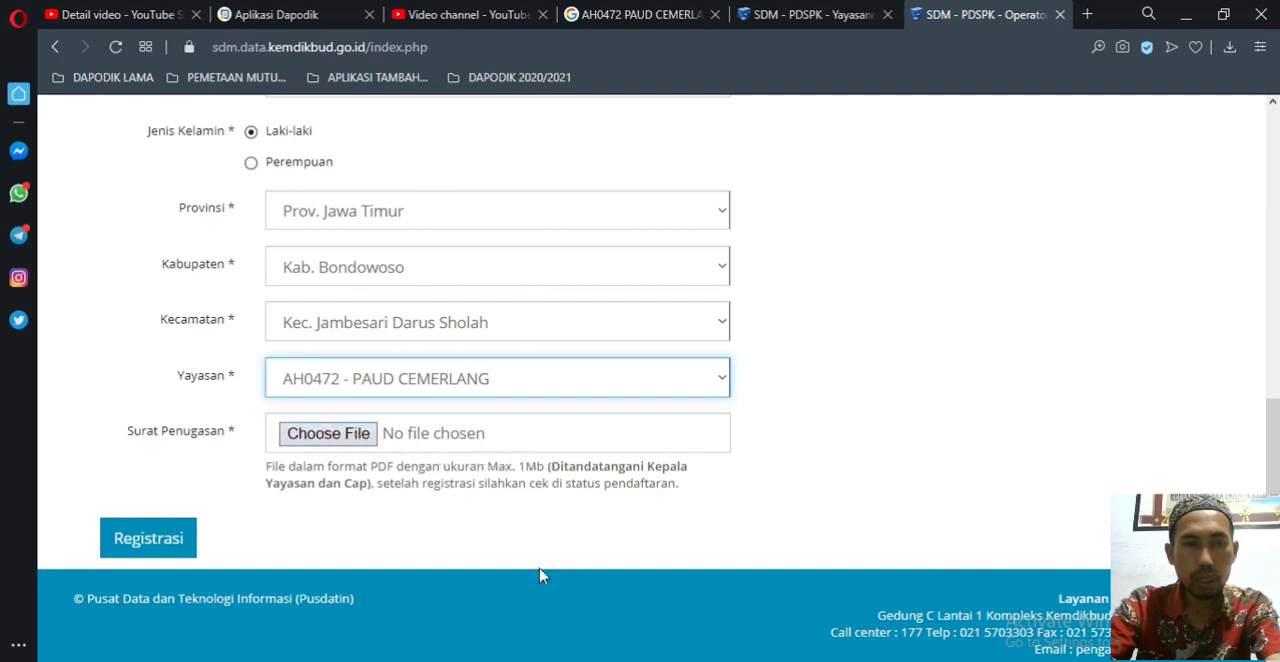
Step: Switch to the Contoh_SK_Operator Yayasan document in Word and examine the sample operator appointment decree from the letterhead through its decision clauses
mouse_move(529, 660)
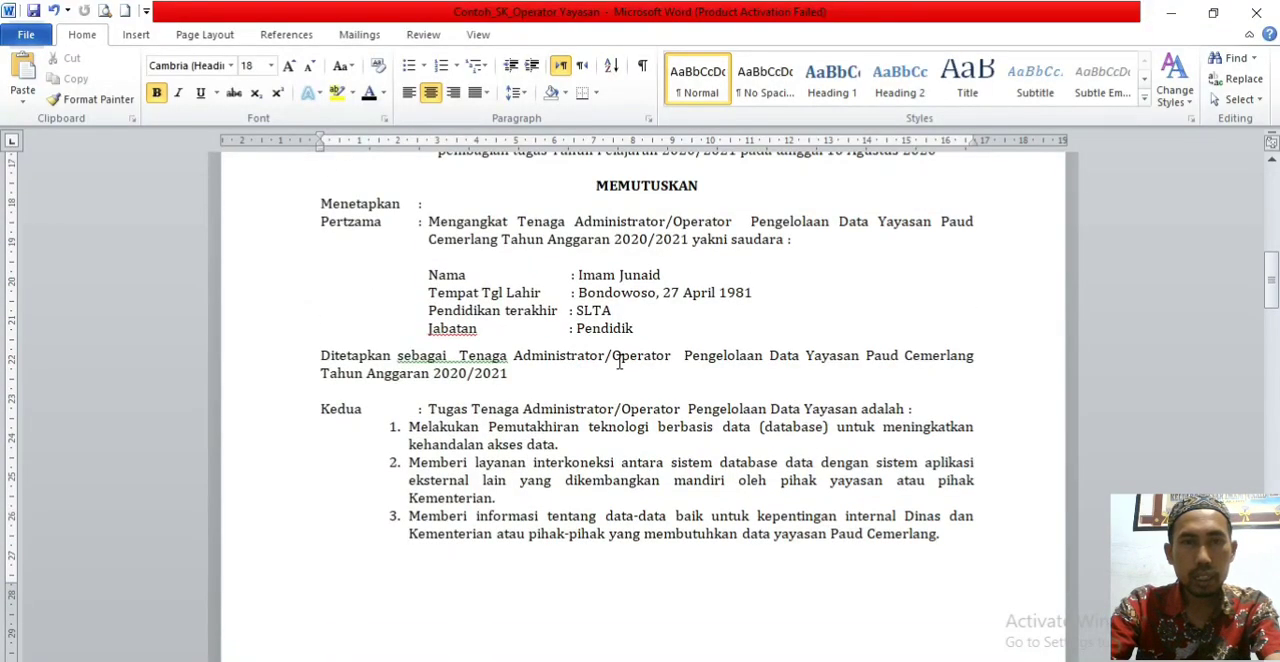
scroll(507, 322, "up", 10)
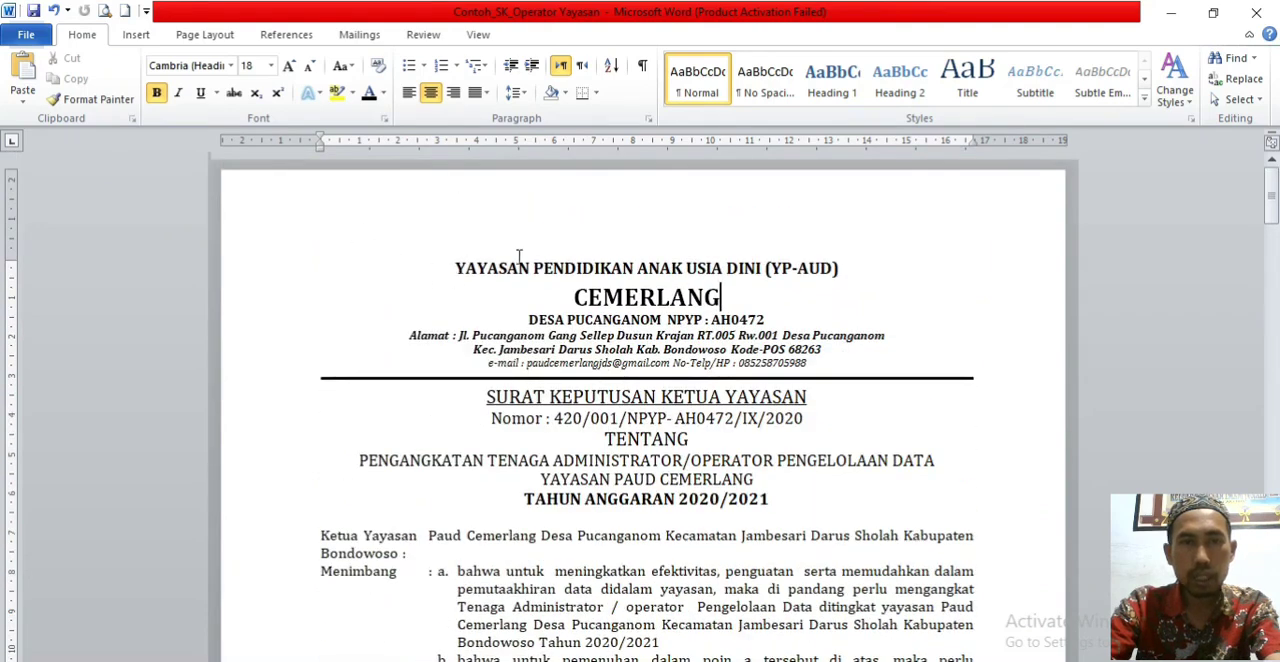
scroll(757, 287, "down", 2)
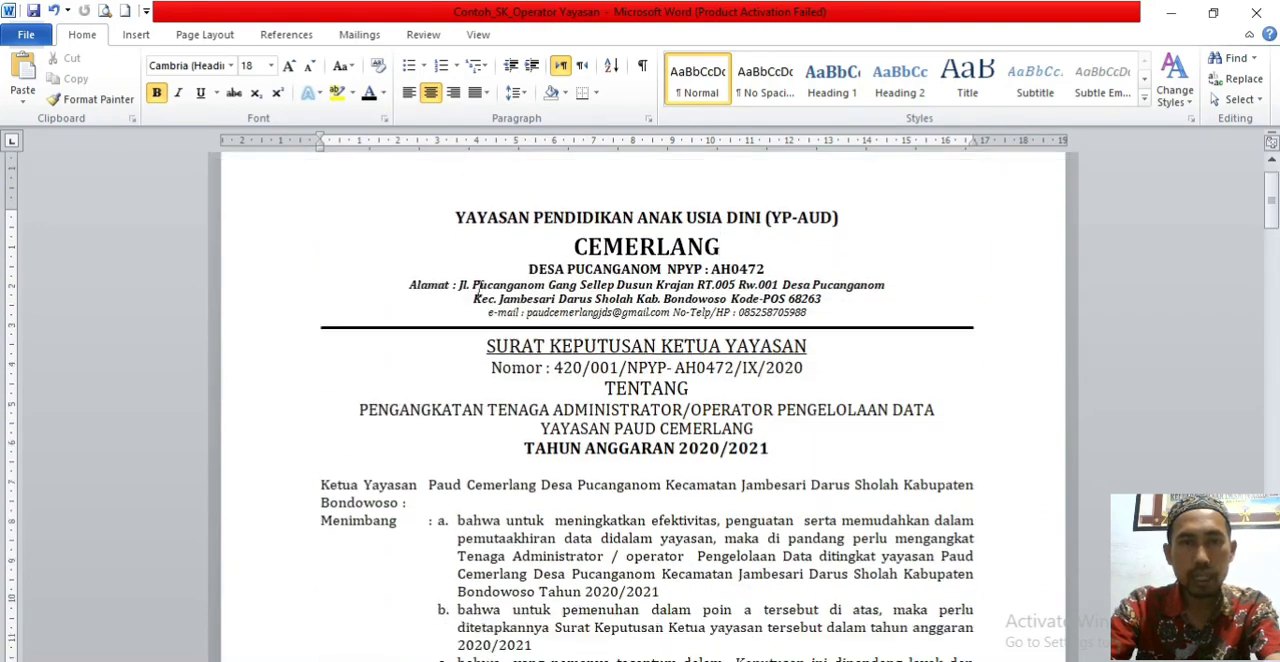
scroll(567, 212, "down", 9)
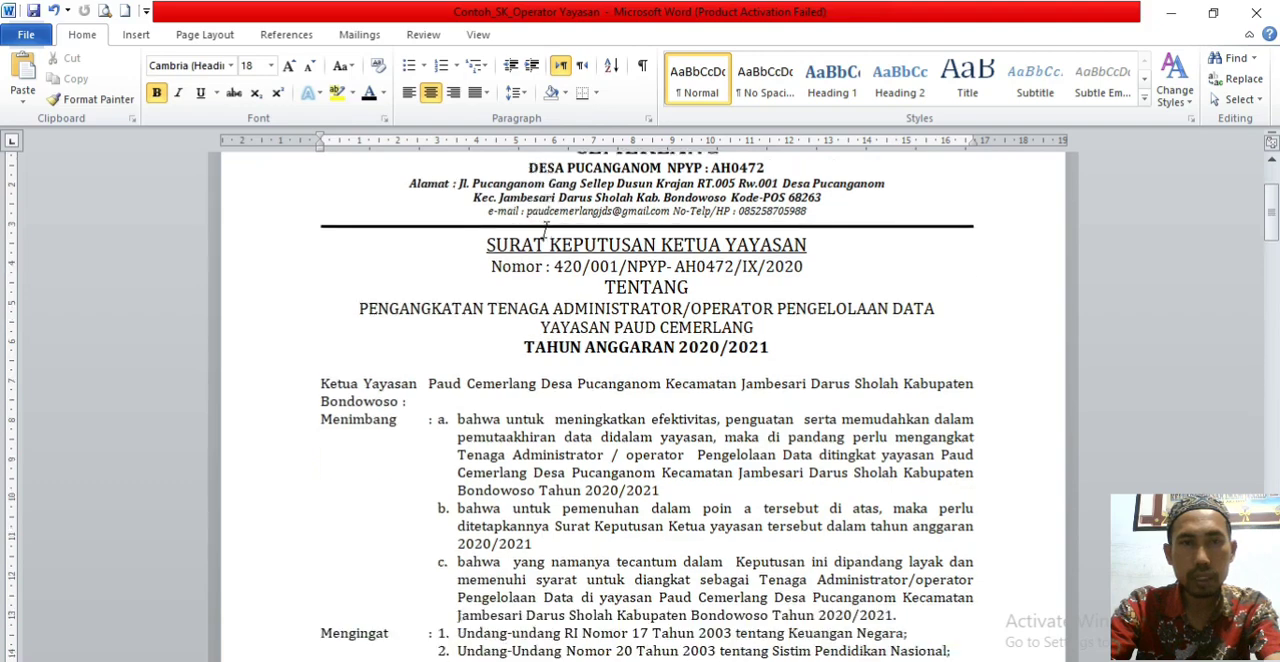
scroll(643, 400, "down", 2)
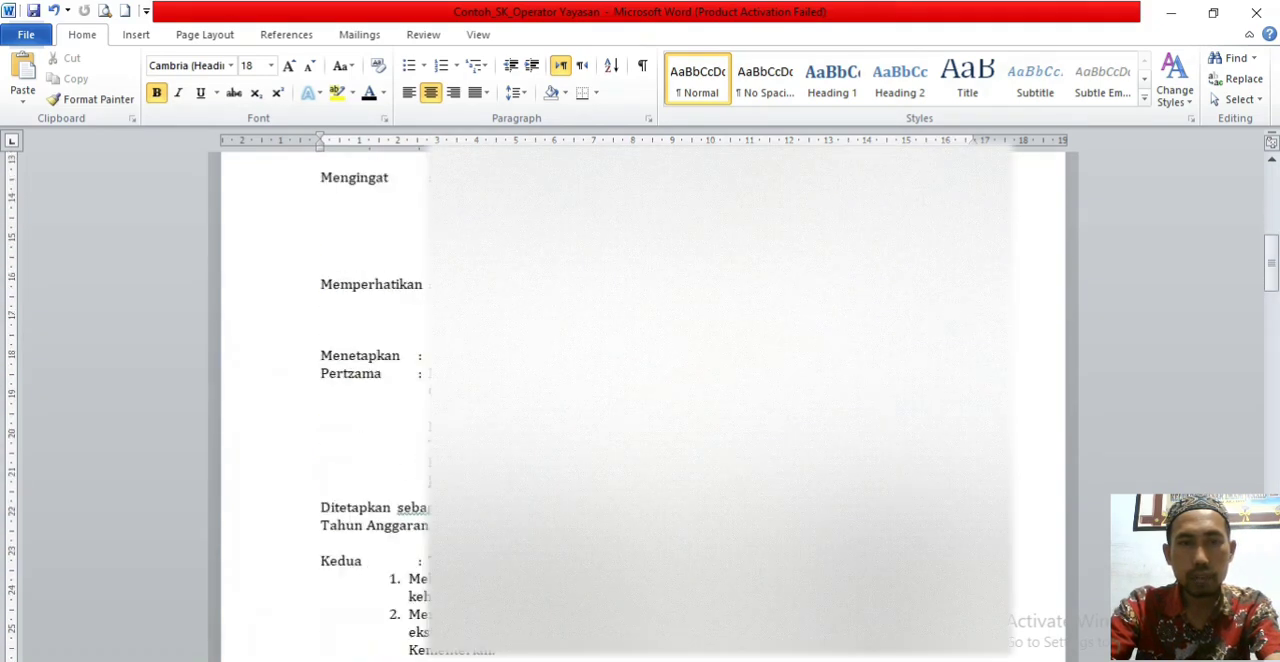
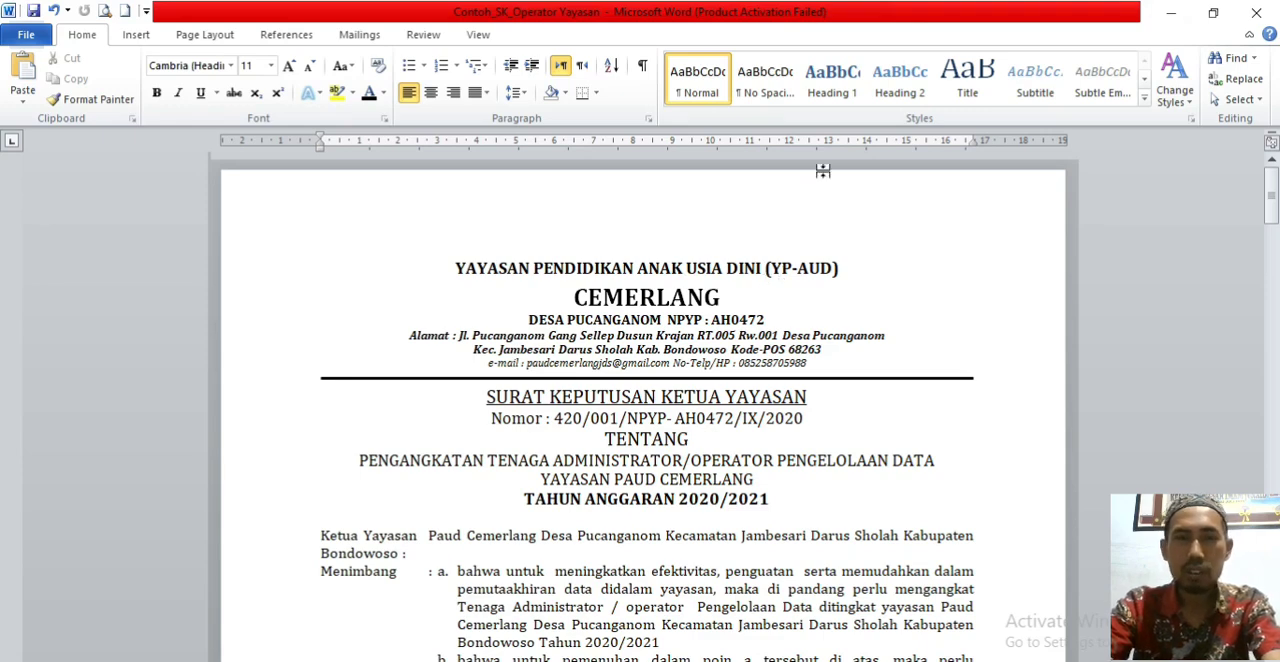
Step: Read the rest of the sample decree, from the remaining decision clauses to the signature, stamp and Tembusan list
scroll(590, 232, "down", 8)
scroll(600, 257, "down", 15)
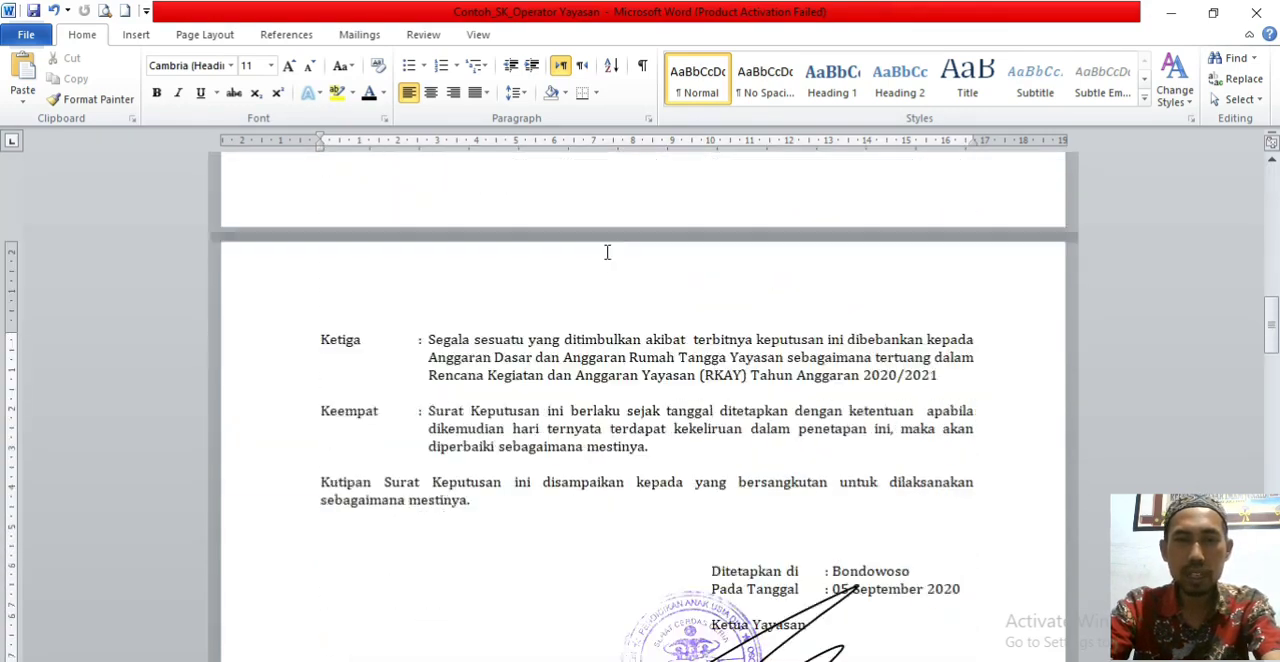
scroll(731, 379, "down", 5)
scroll(731, 362, "up", 15)
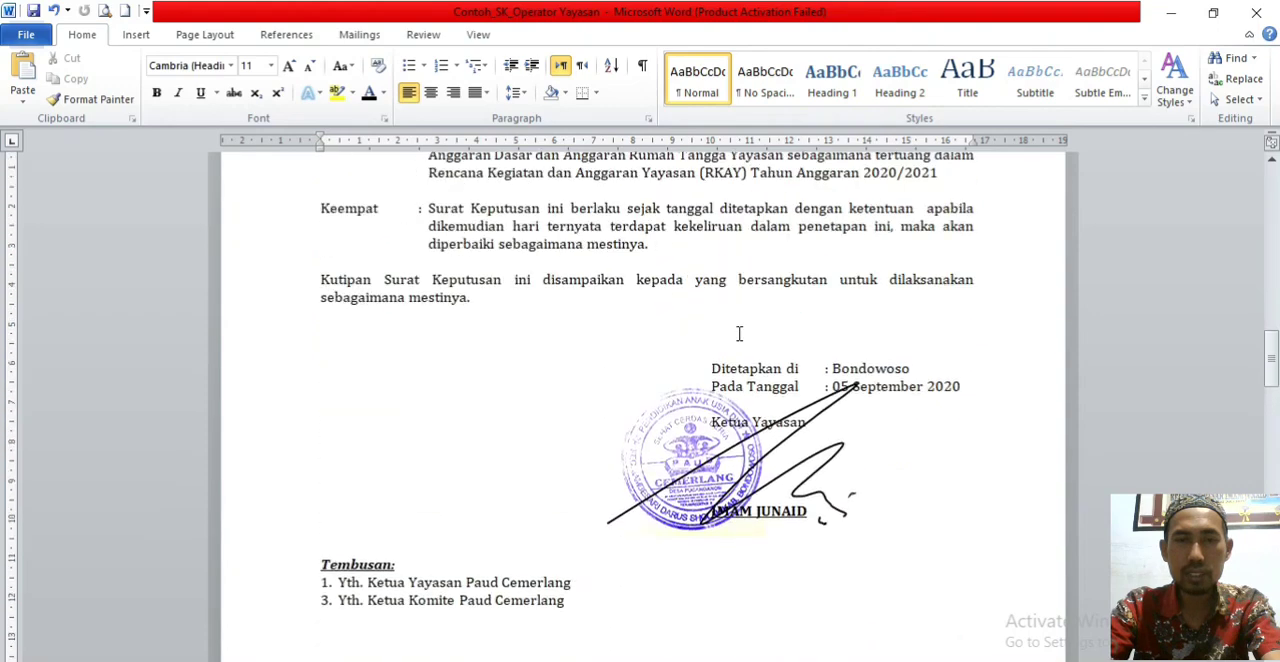
scroll(743, 250, "up", 15)
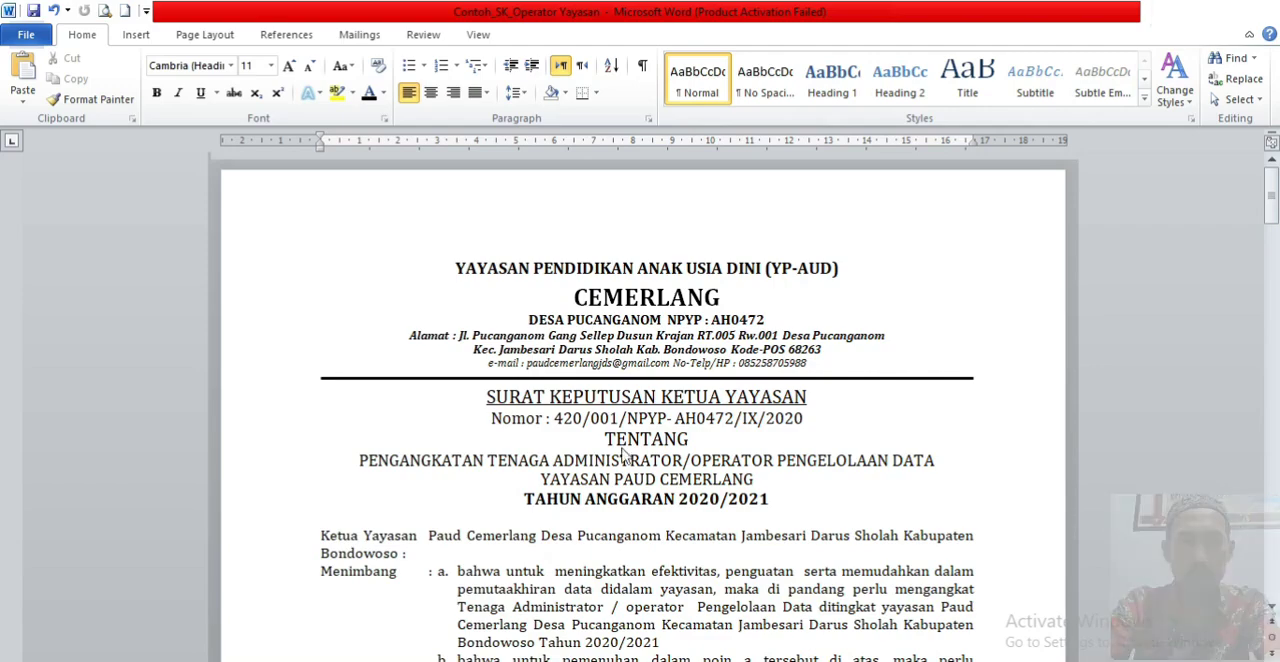
Step: Return to the registration form in the browser and browse to the Unduhan folder for the Surat Penugasan file
left_click(1177, 20)
left_click(315, 440)
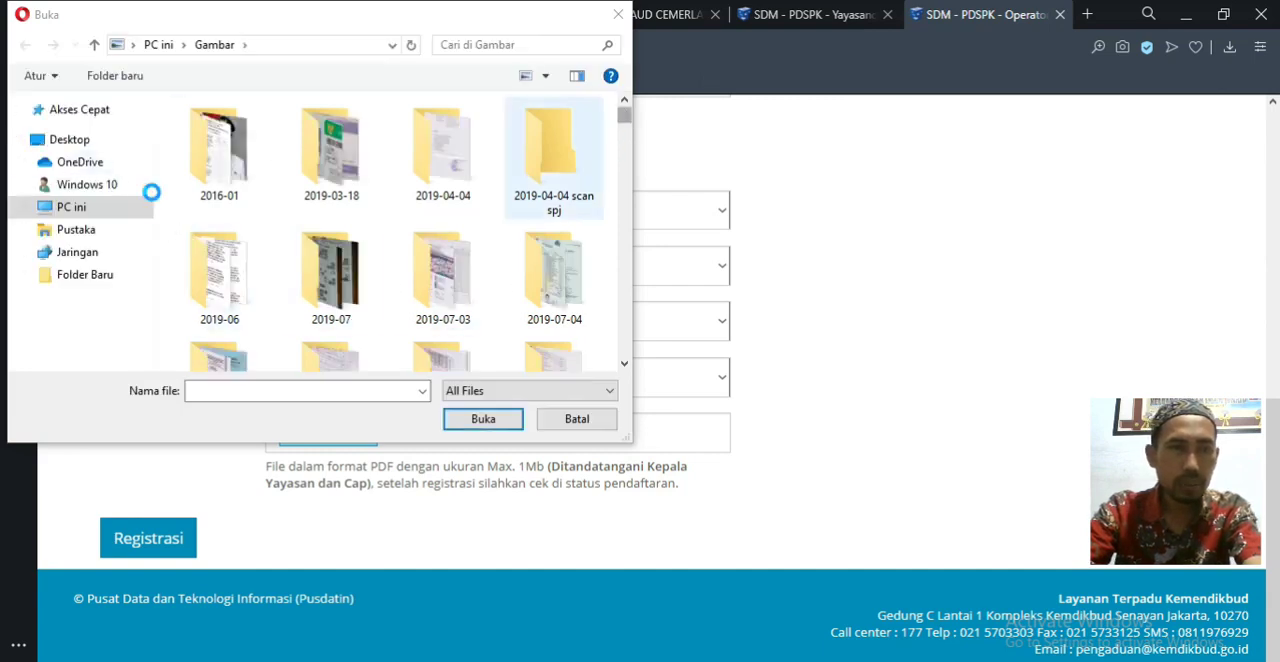
left_click(25, 208)
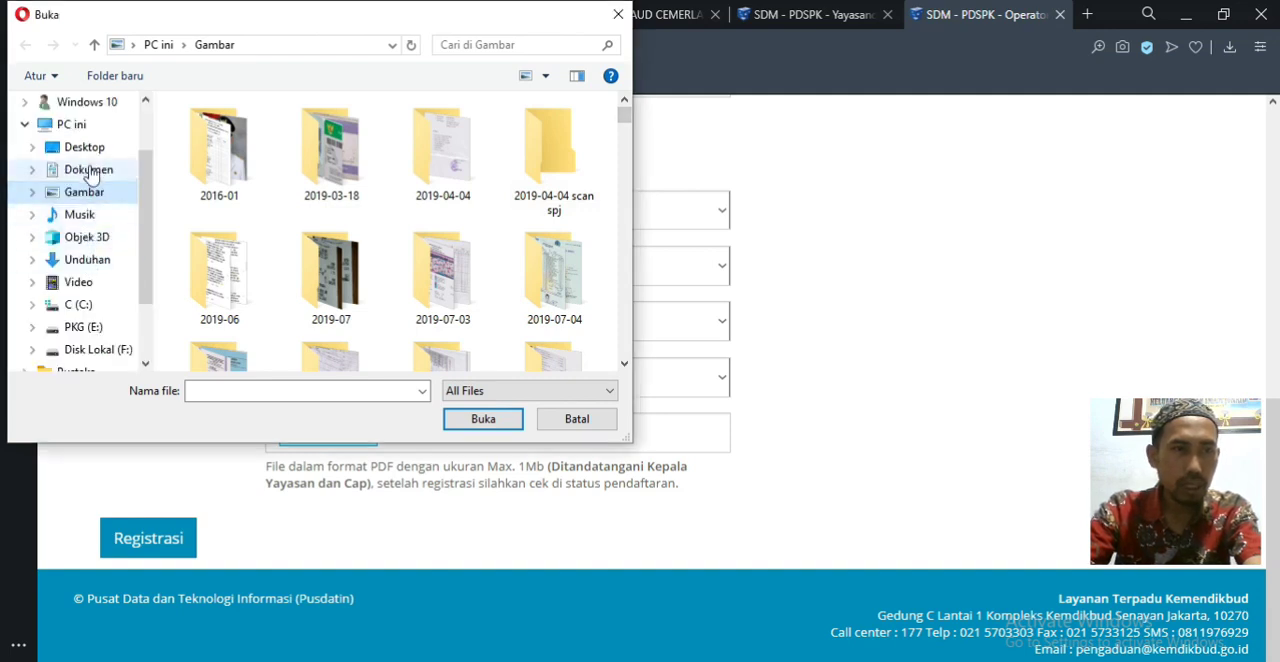
left_click(88, 173)
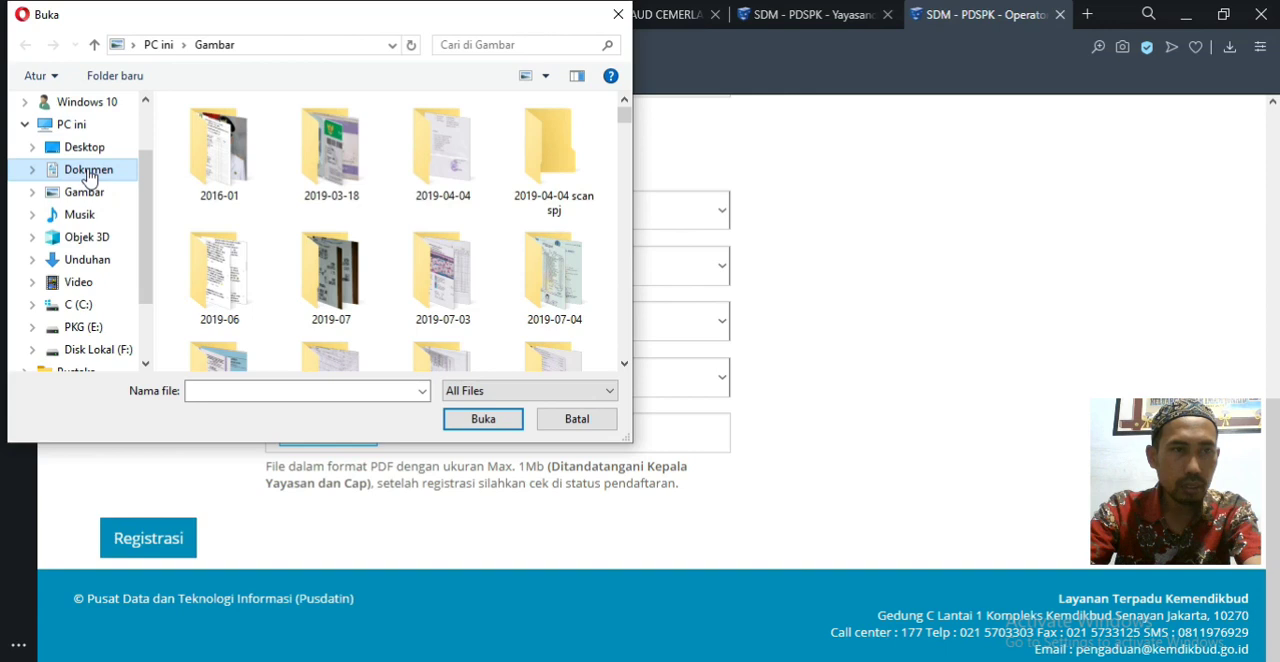
left_click(84, 261)
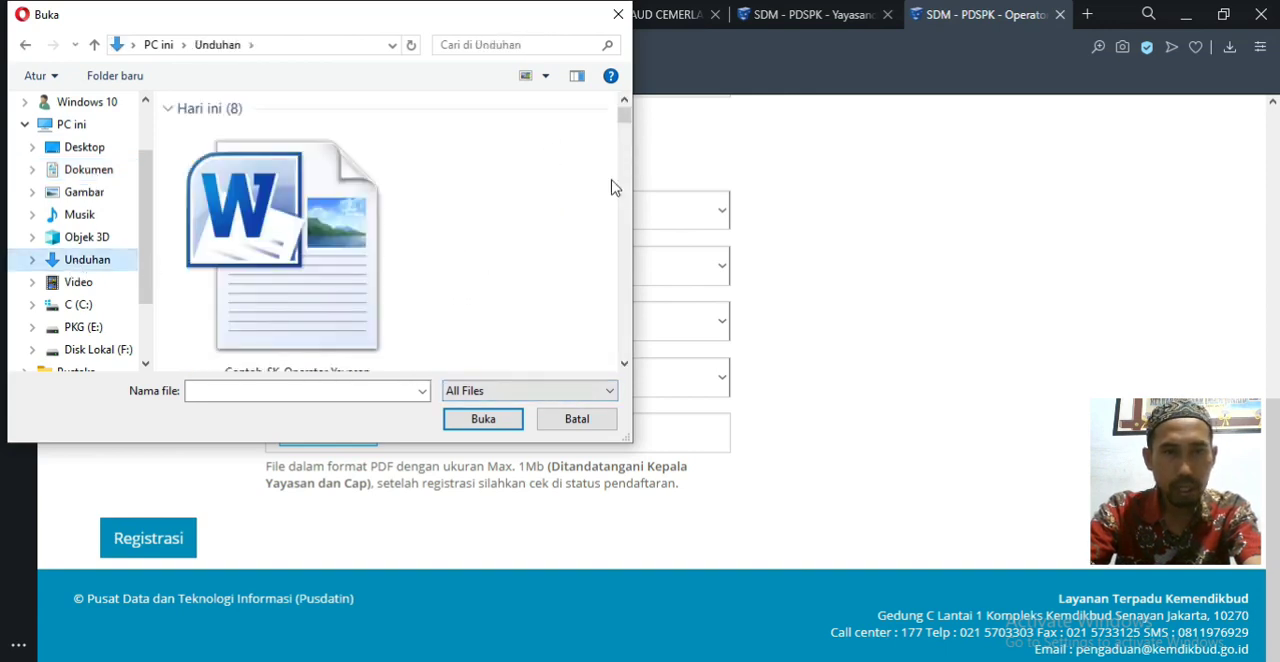
Step: Display the files in the Unduhan folder as smaller icons
left_click_drag(625, 116, 627, 140)
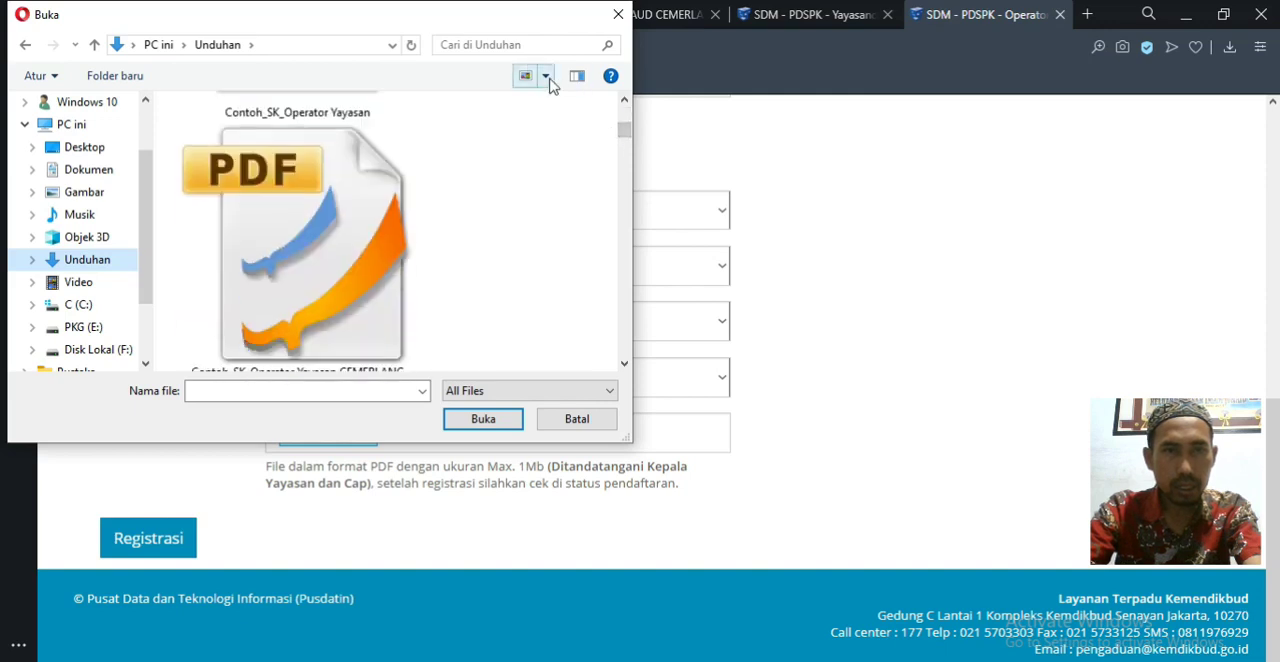
left_click(544, 77)
left_click(612, 143)
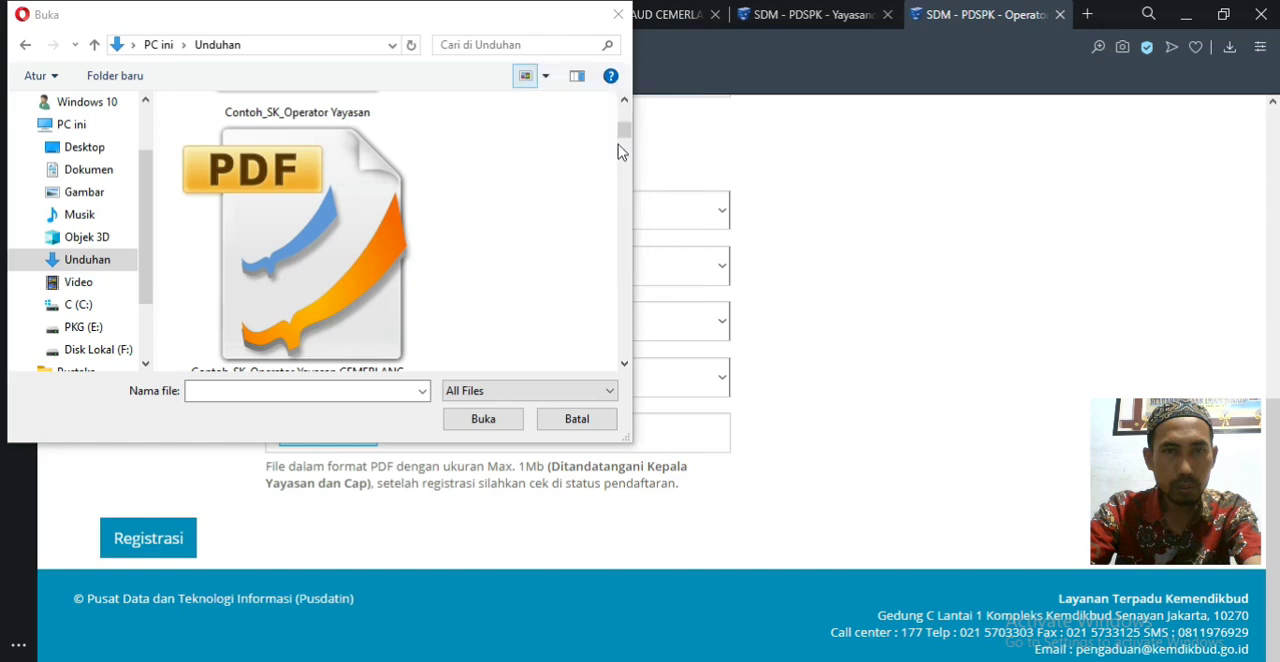
left_click_drag(625, 185, 632, 118)
Step: Rename the Contoh_SK_Operator Yayasan CEMERLANG PDF as SK_Operator Yayasan CEMERLANG and attach it as the Surat Penugasan
left_click(280, 165)
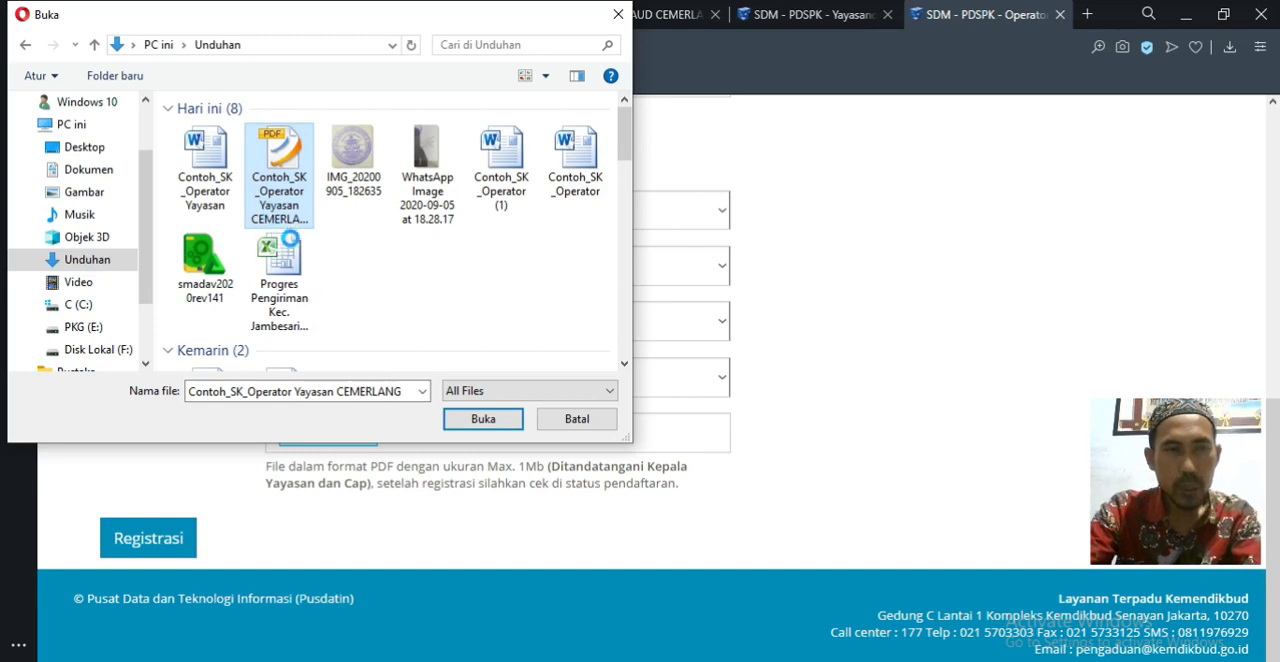
right_click(282, 158)
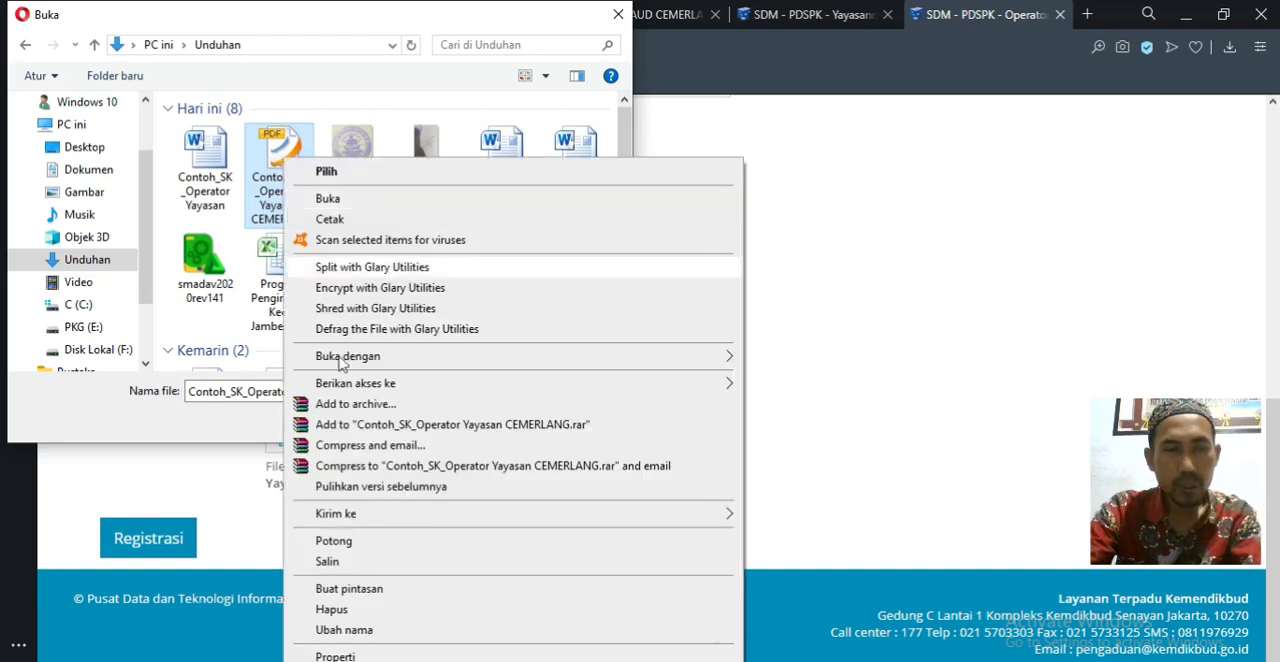
left_click(352, 630)
left_click_drag(294, 178, 250, 178)
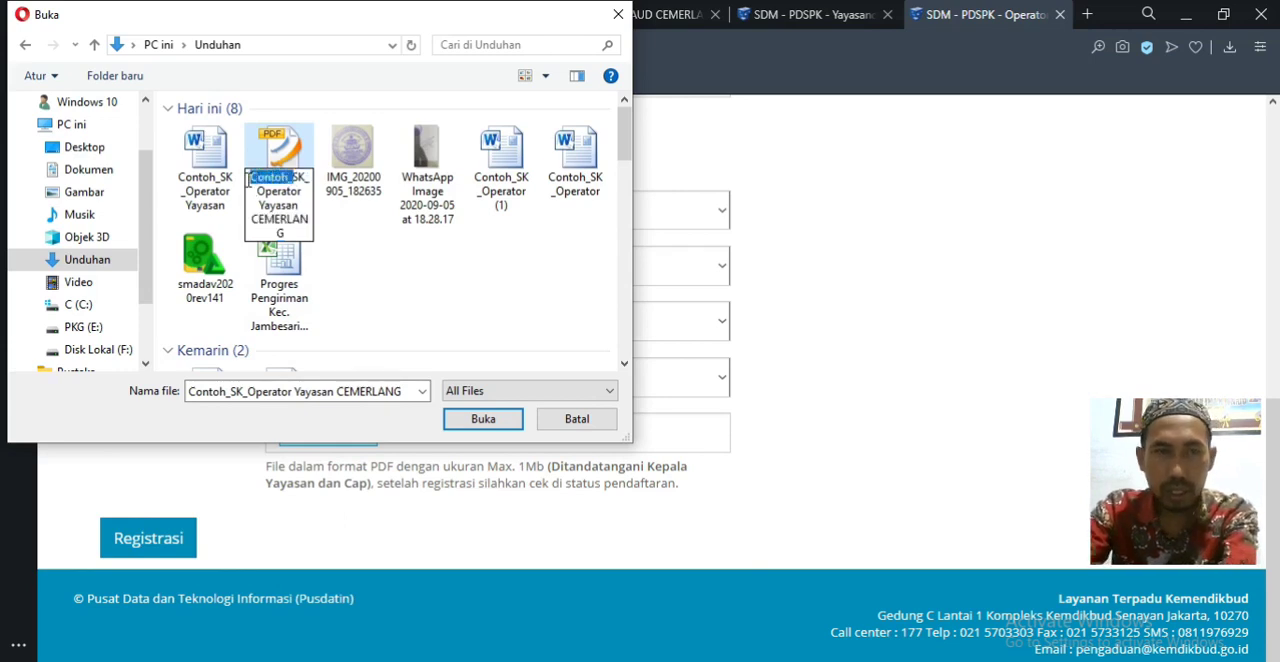
key("Delete")
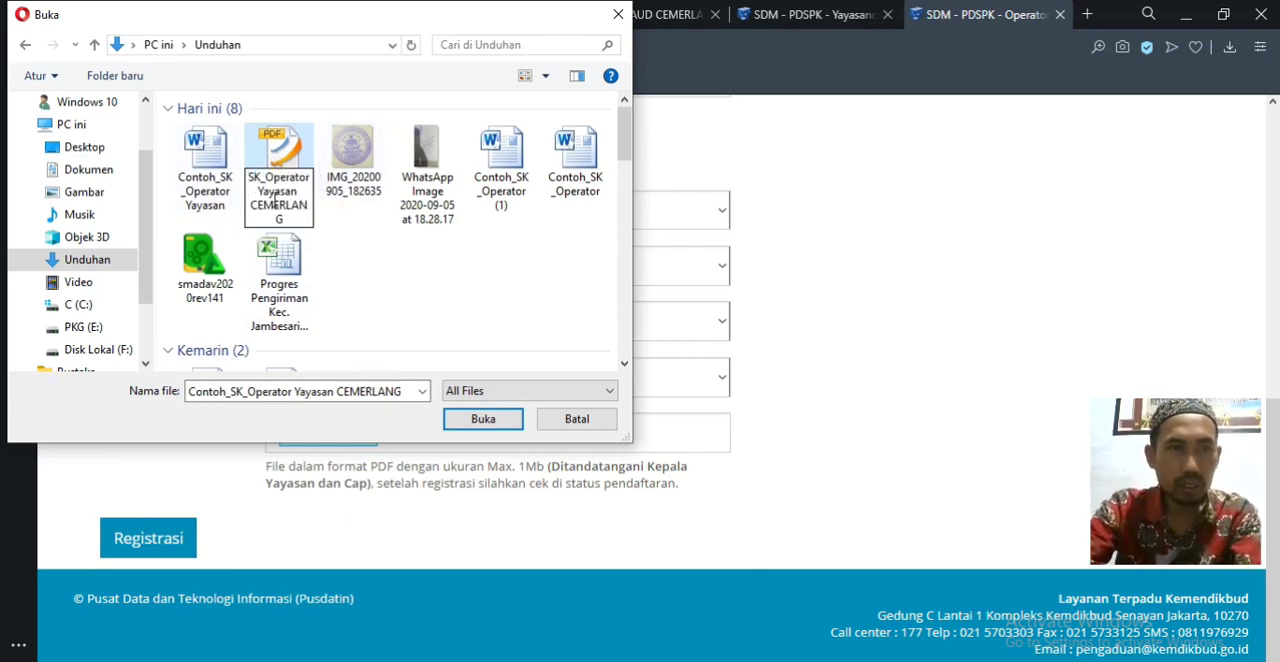
key("Return")
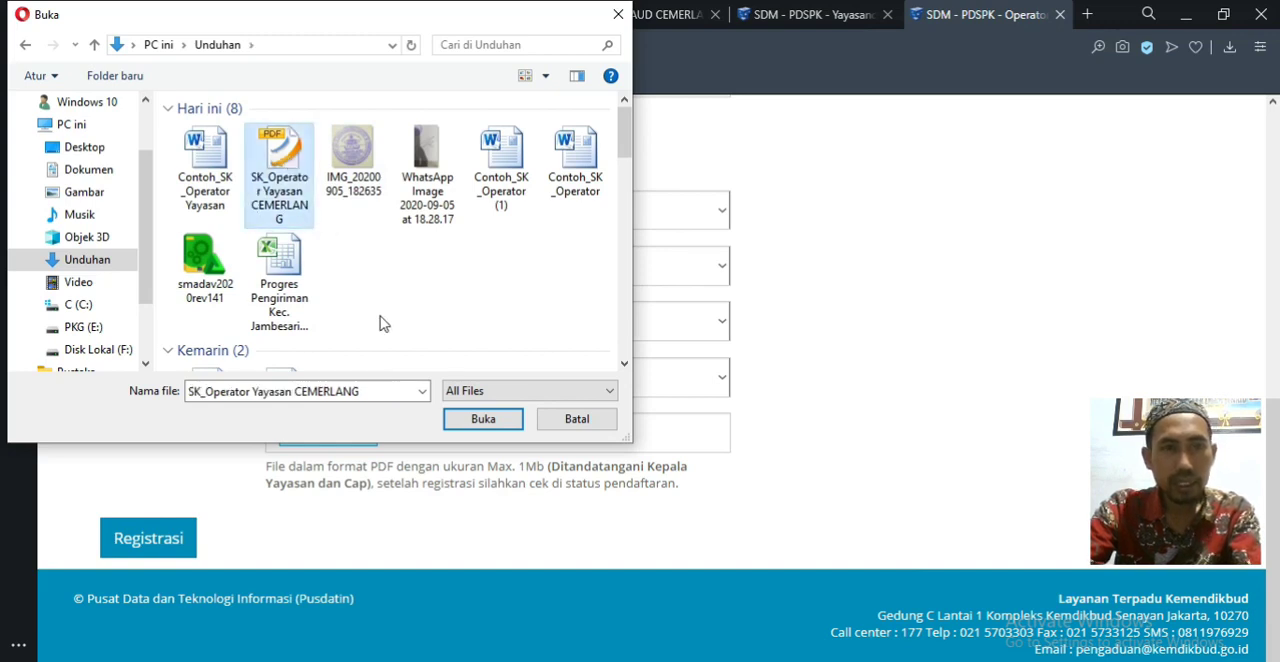
left_click(477, 418)
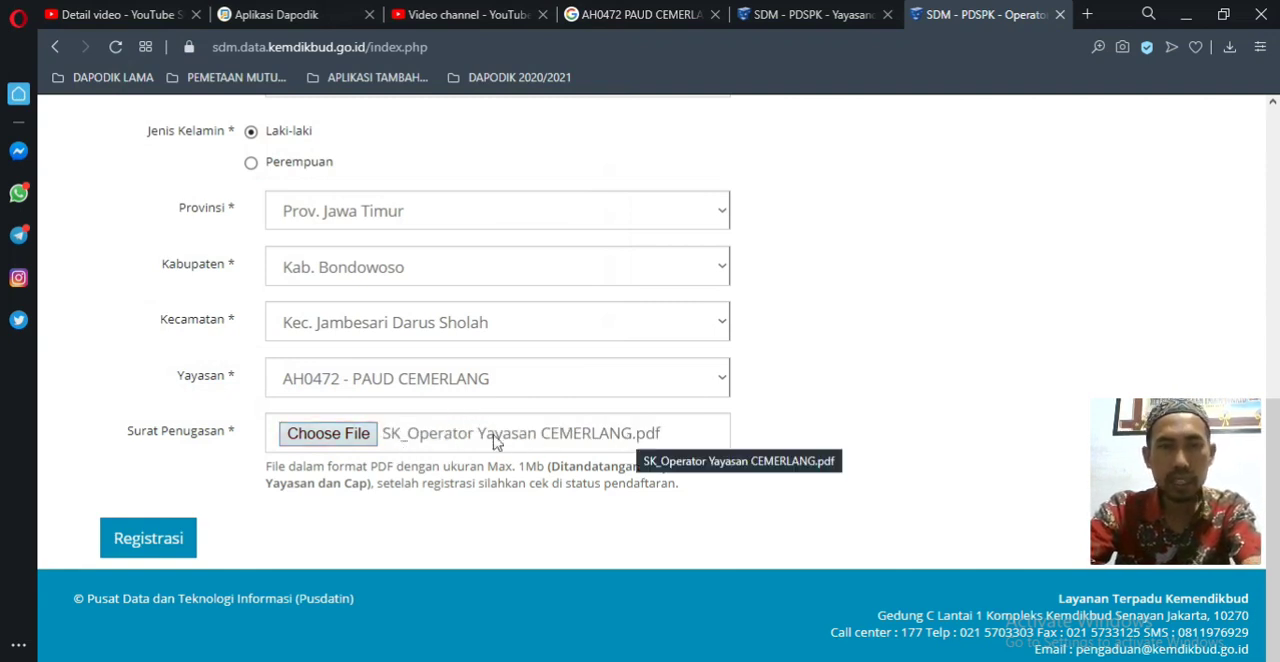
Step: Check the completed biodata fields and submit the Operator Yayasan registration
left_click(145, 539)
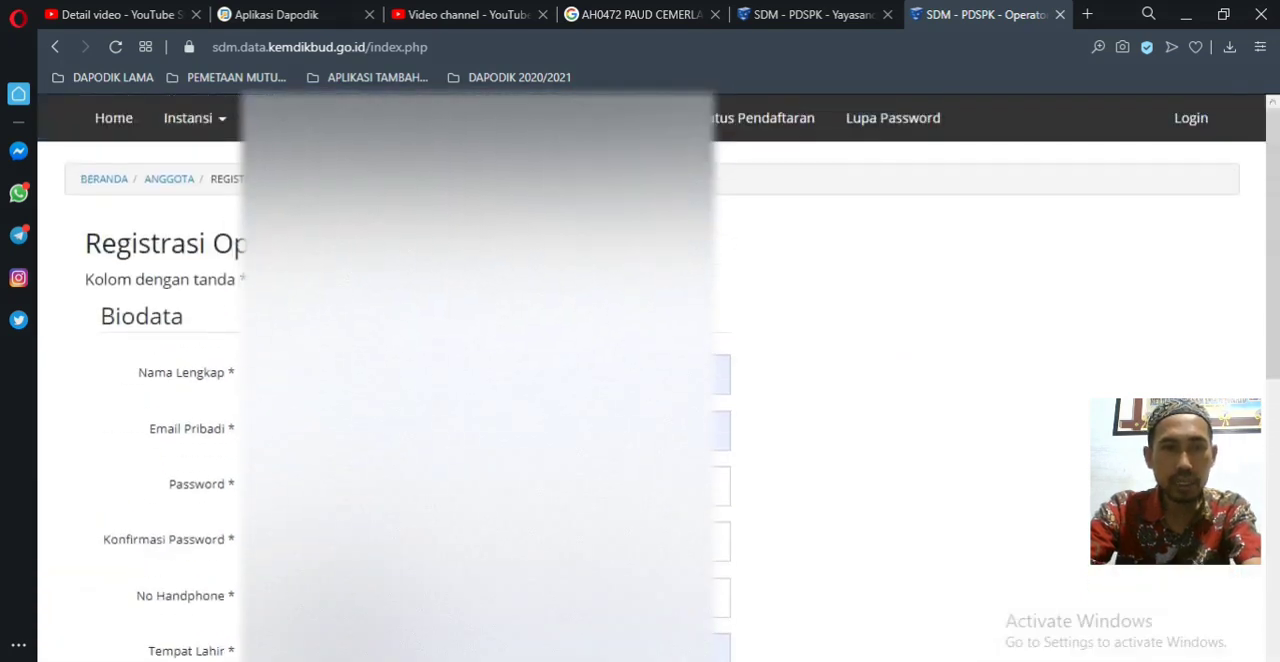
left_click(490, 431)
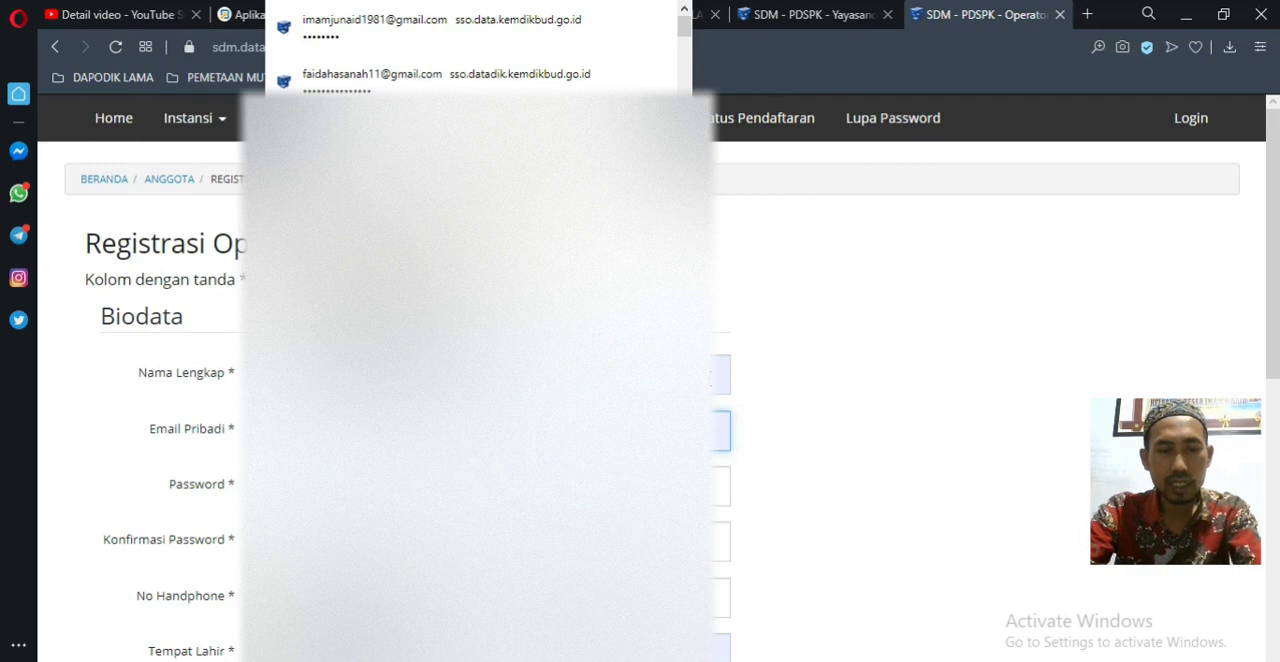
left_click(906, 423)
scroll(640, 460, "down", 7)
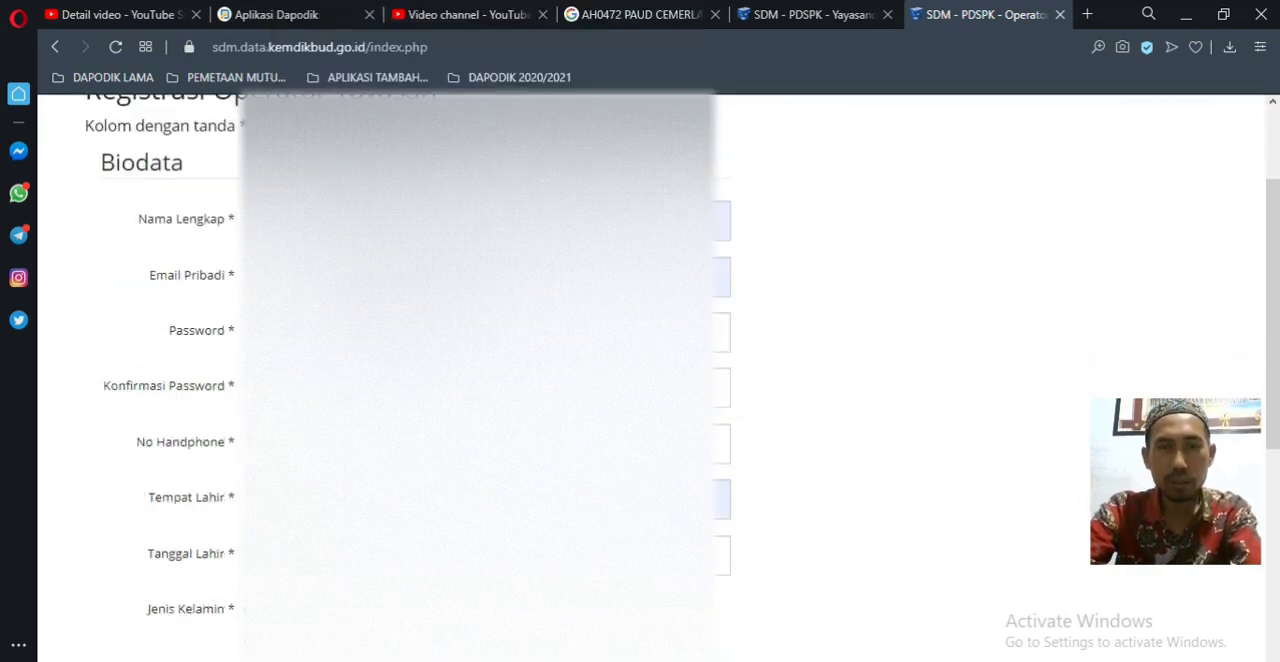
left_click(155, 538)
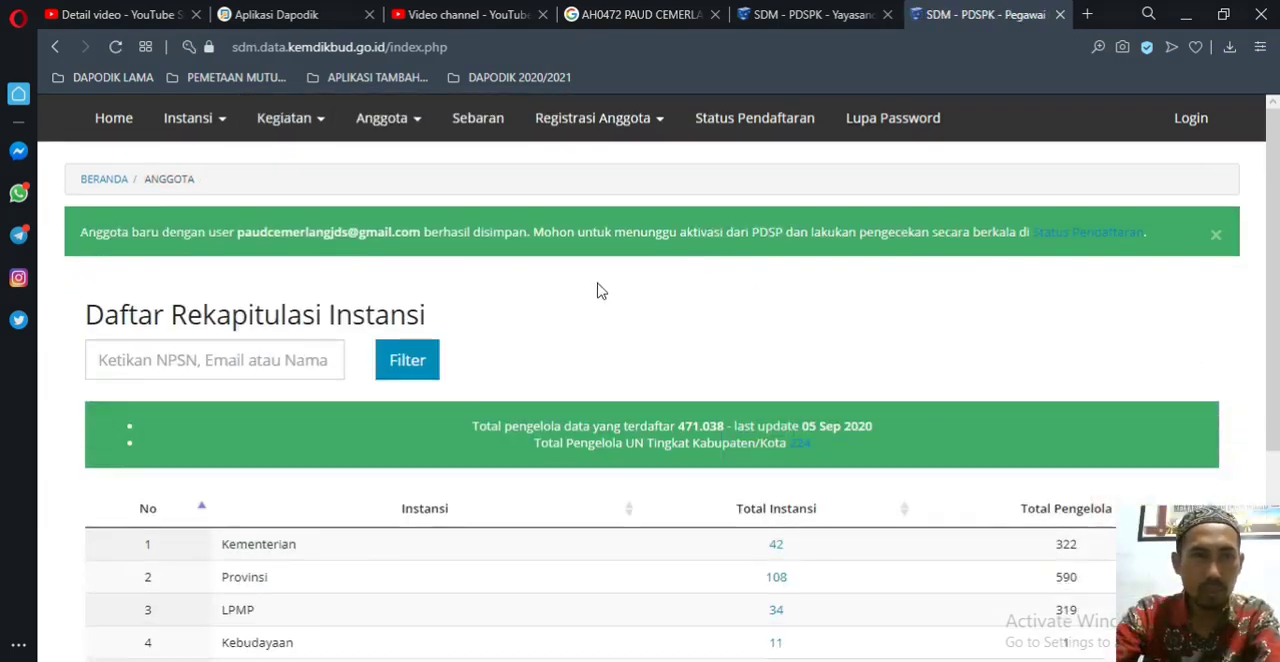
Step: Review the registration result page and its Daftar Rekapitulasi Instansi table
scroll(380, 237, "down", 4)
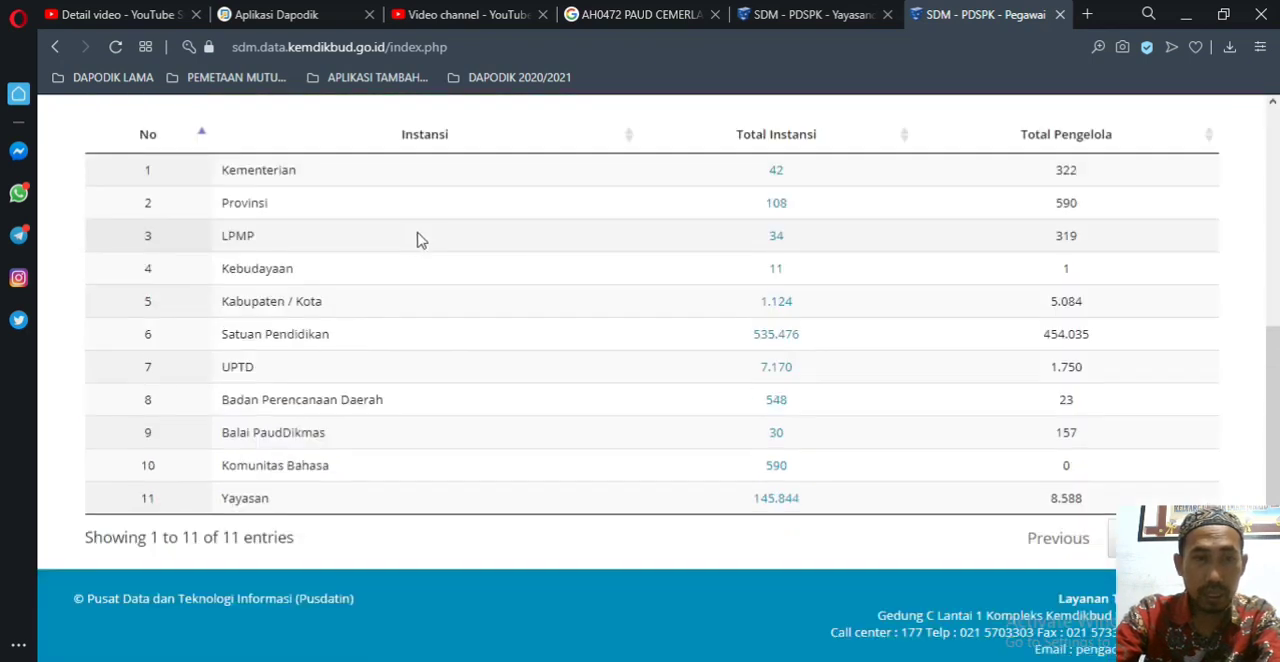
scroll(357, 271, "up", 1)
scroll(357, 271, "up", 3)
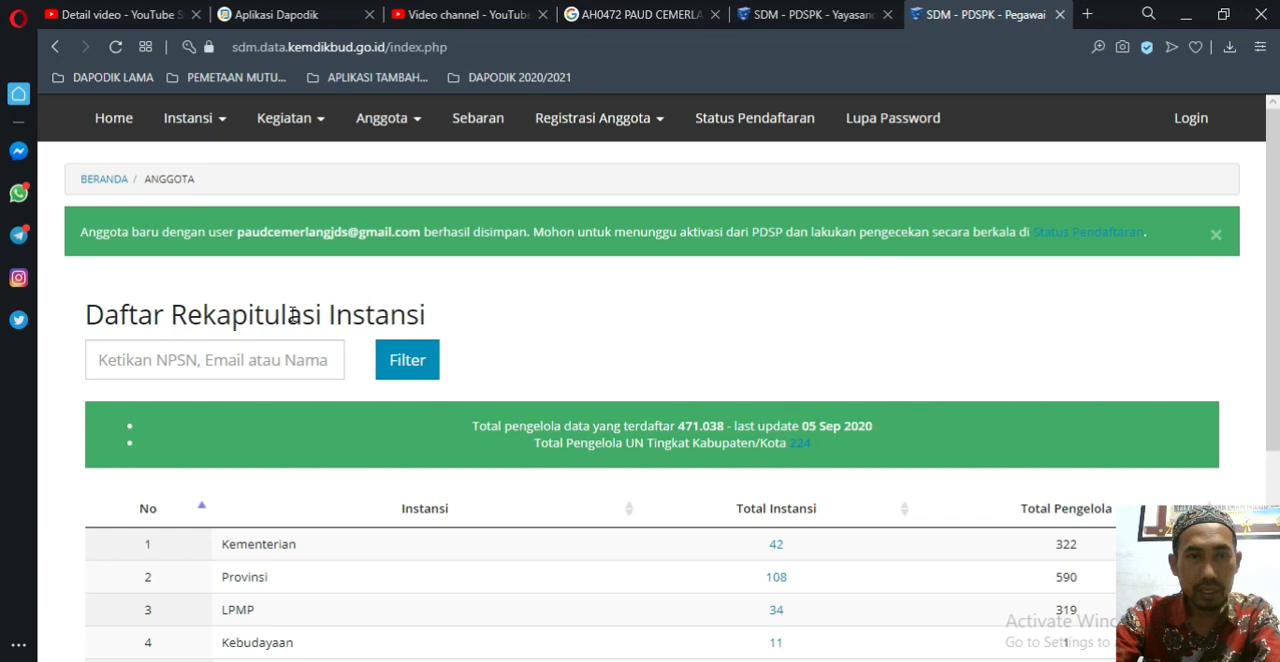
scroll(485, 298, "down", 1)
scroll(485, 298, "up", 1)
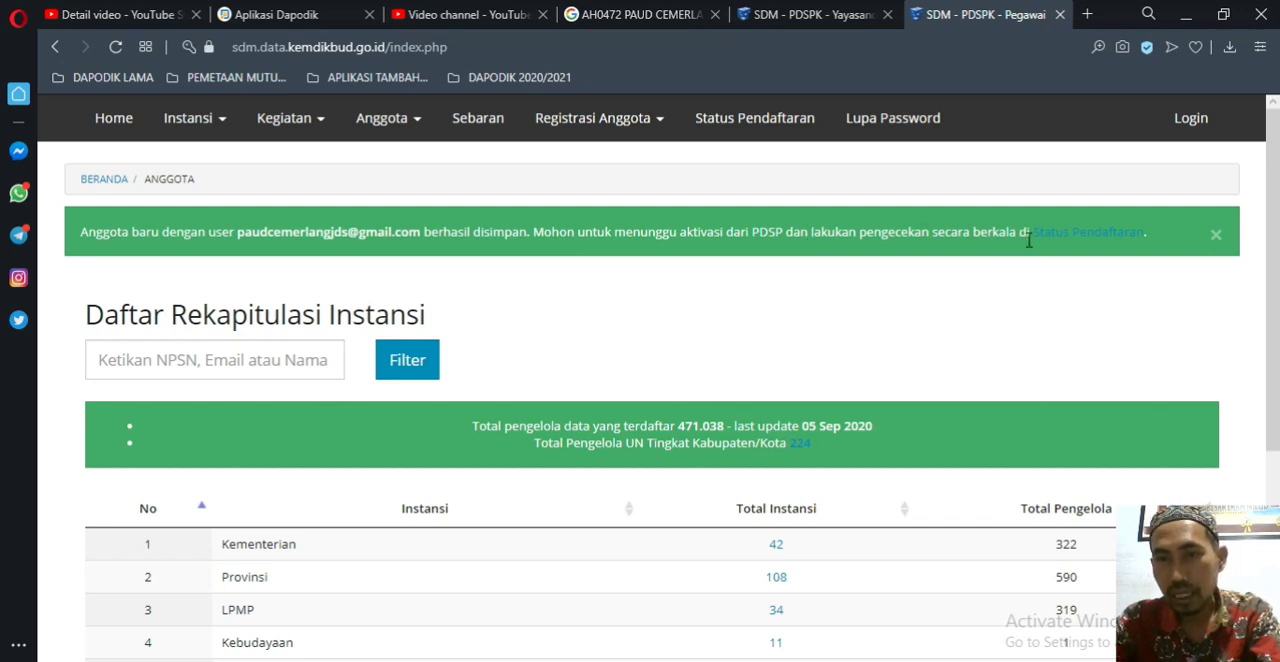
Step: Look up the new account's Status Pendaftaran using the registered e-mail address
left_click(1080, 240)
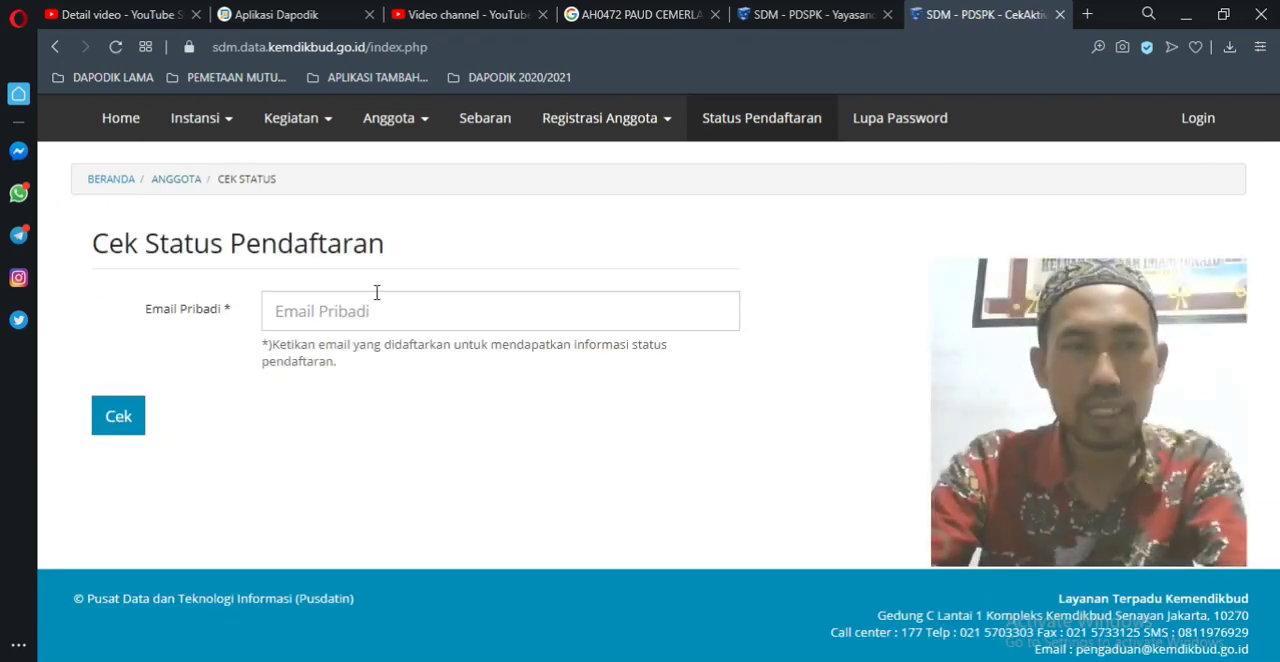
left_click(312, 310)
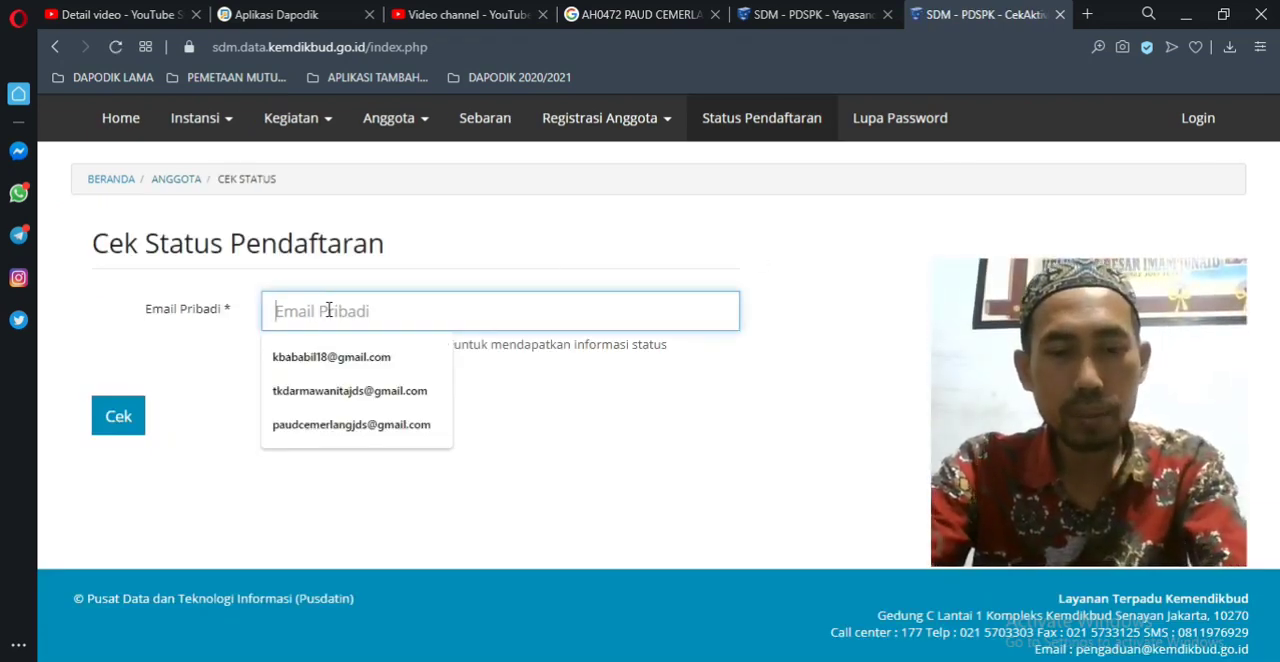
key("ctrl+v")
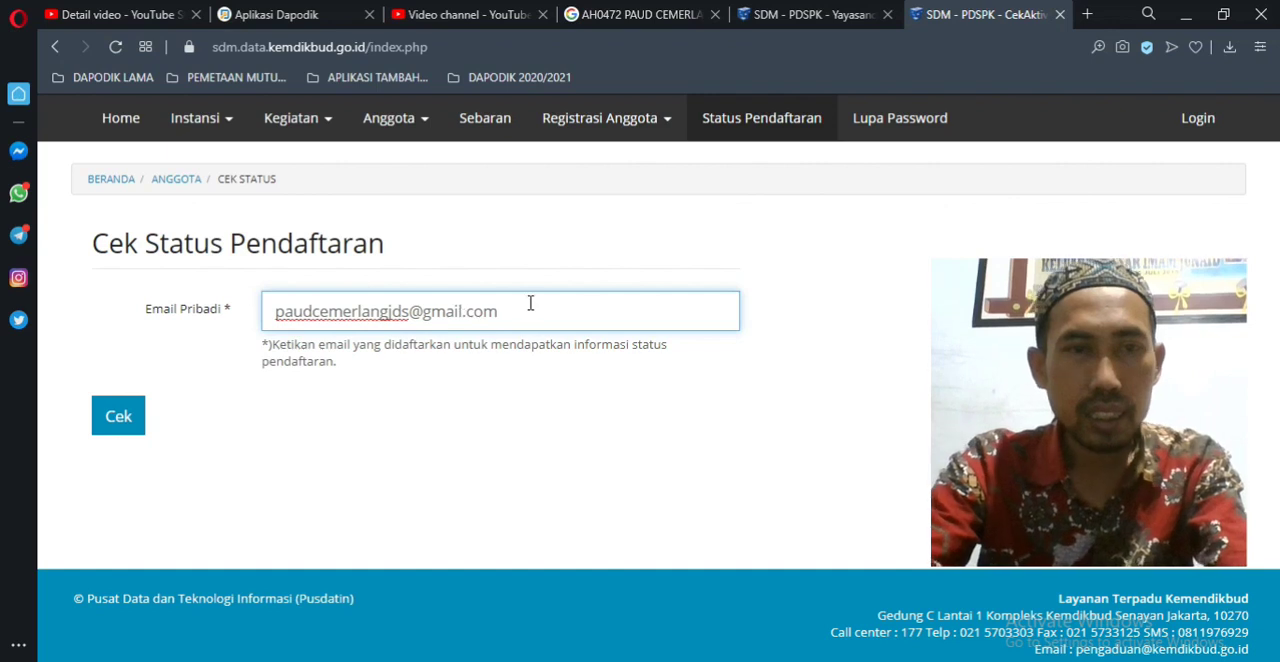
left_click(118, 417)
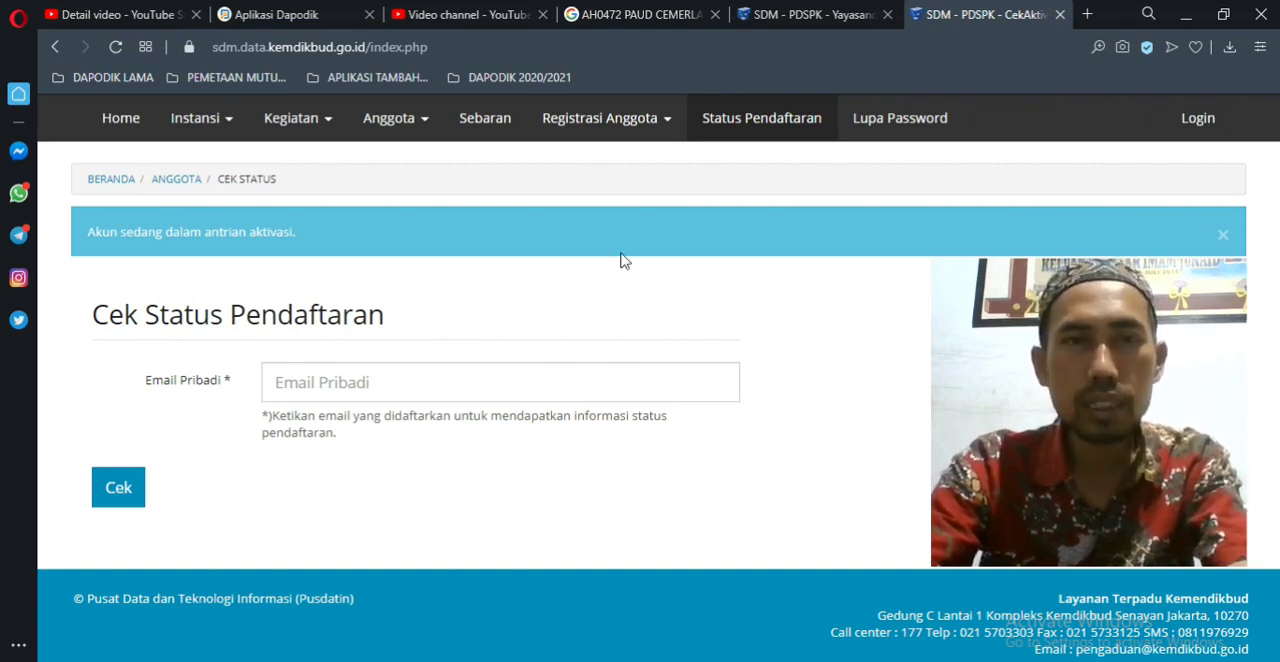
left_click(665, 128)
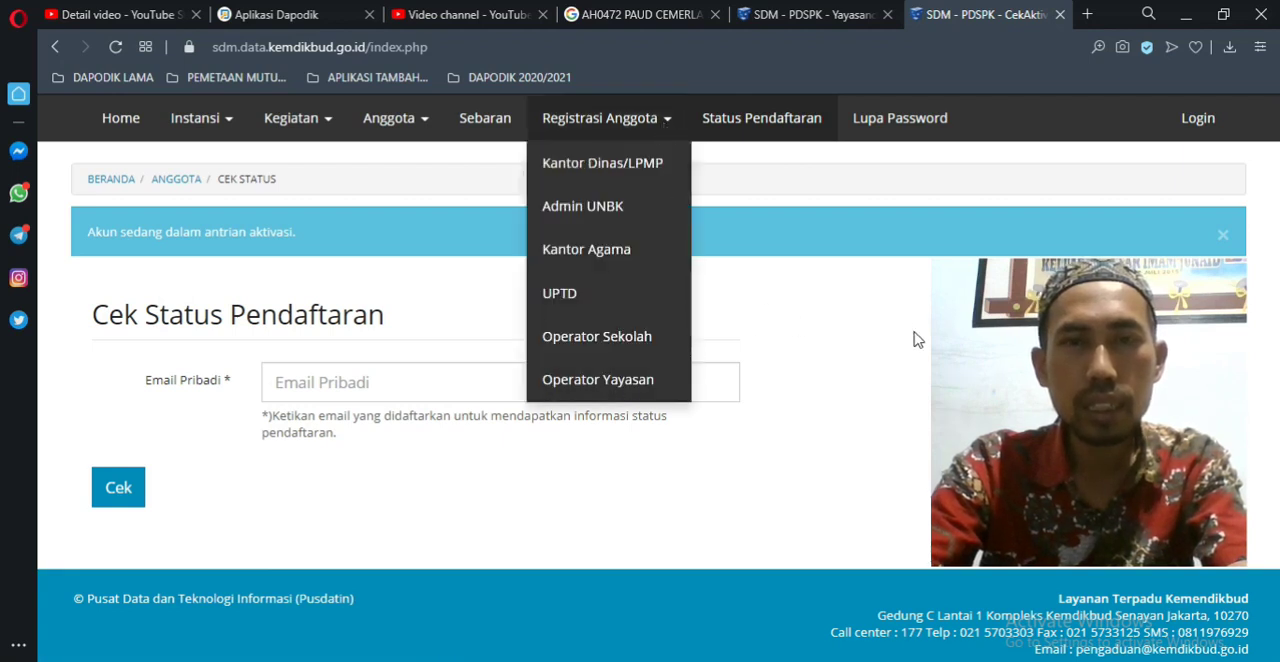
left_click(950, 345)
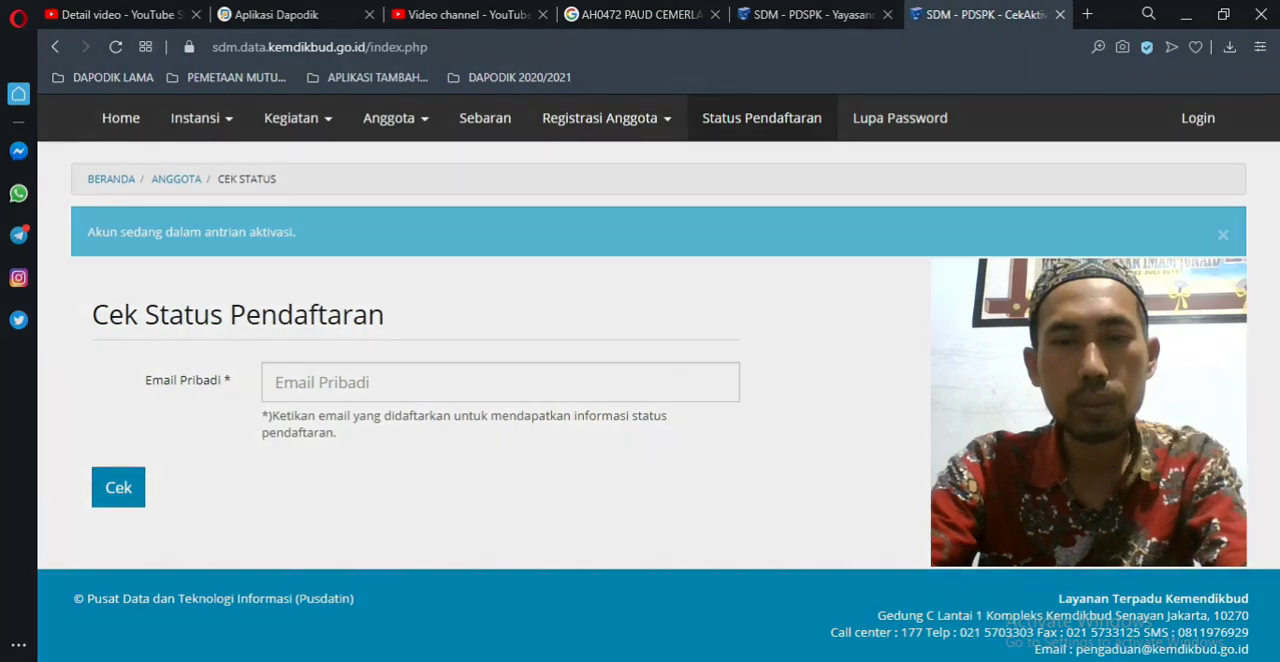
left_click_drag(762, 528, 752, 655)
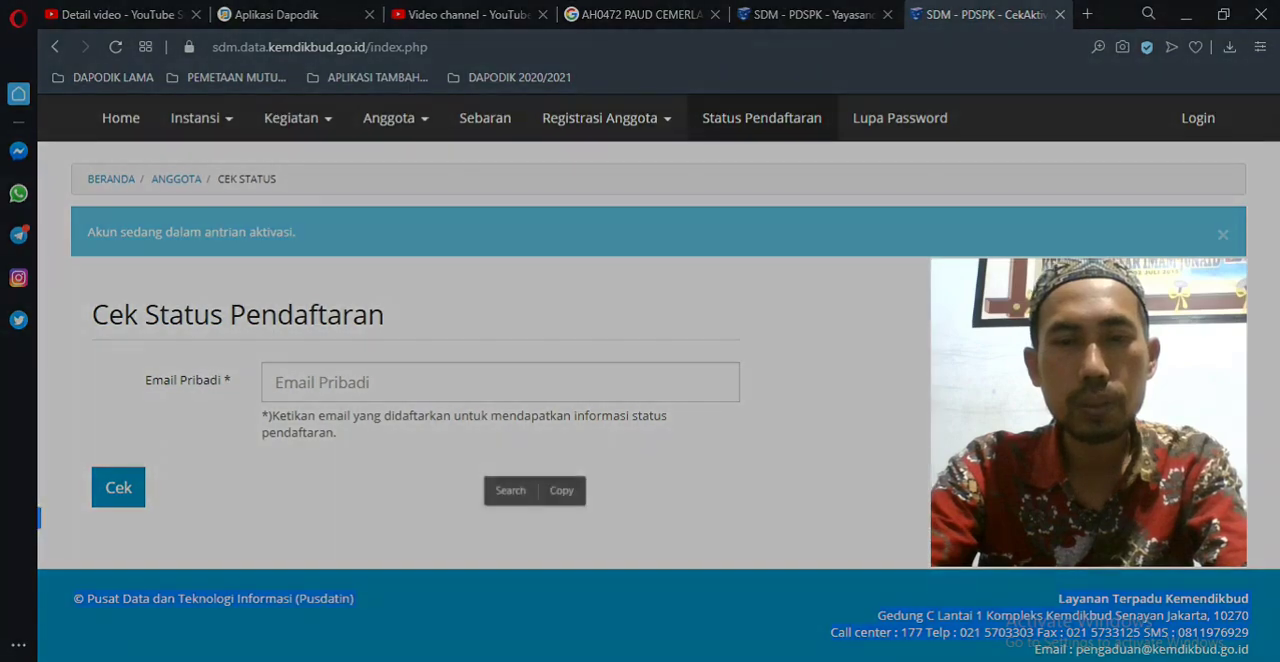